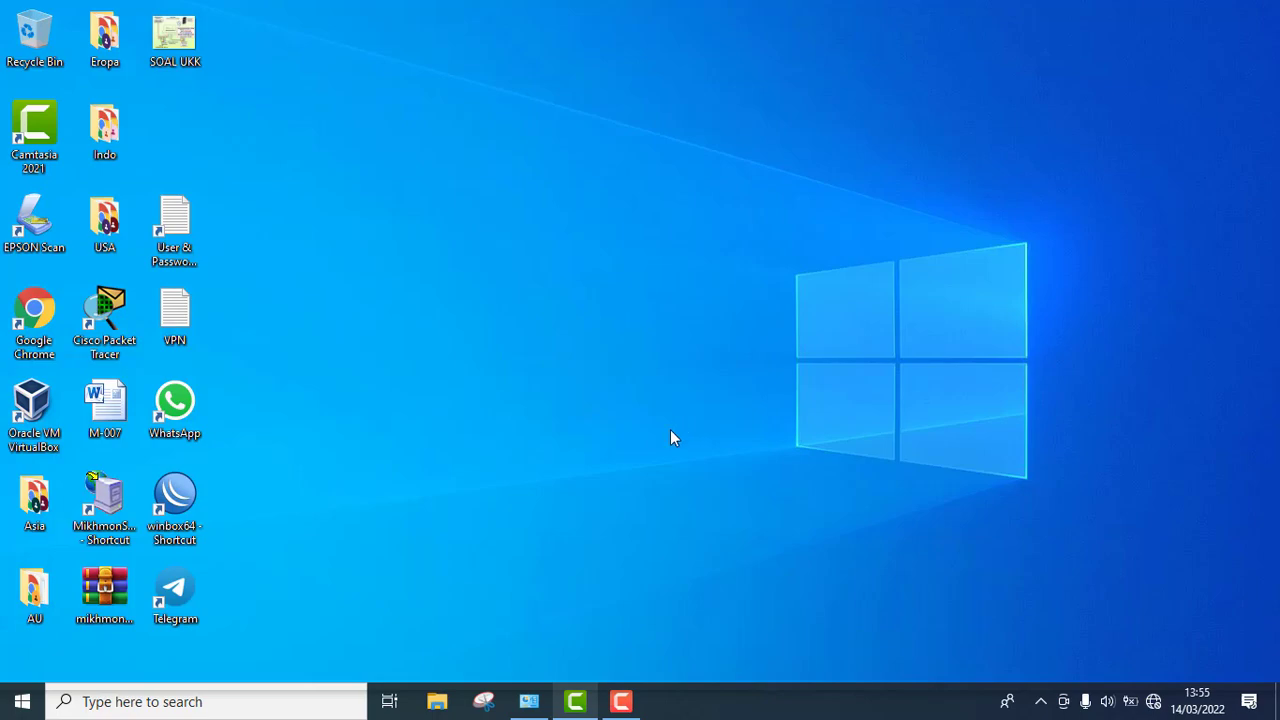
- Try connecting to the TP-Link_14C0 Wi-Fi network, then drop the attempt and return to Network Connections
left_click(528, 703)
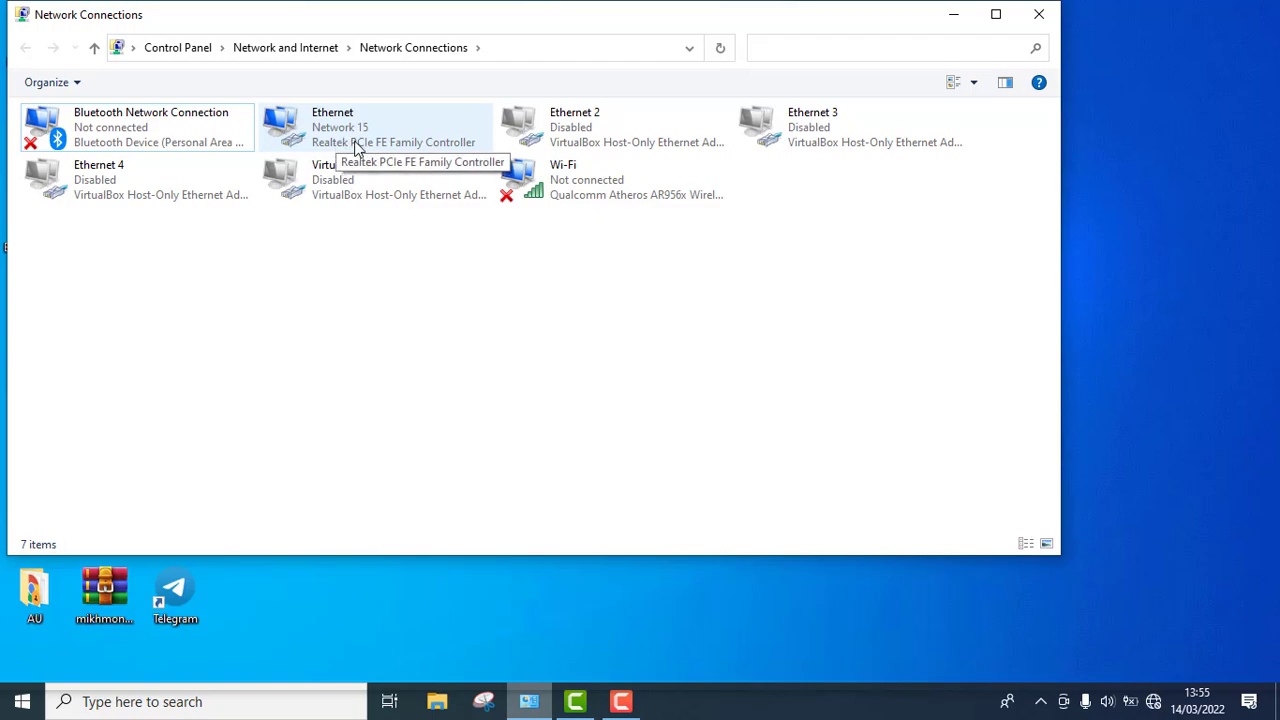
left_click(957, 15)
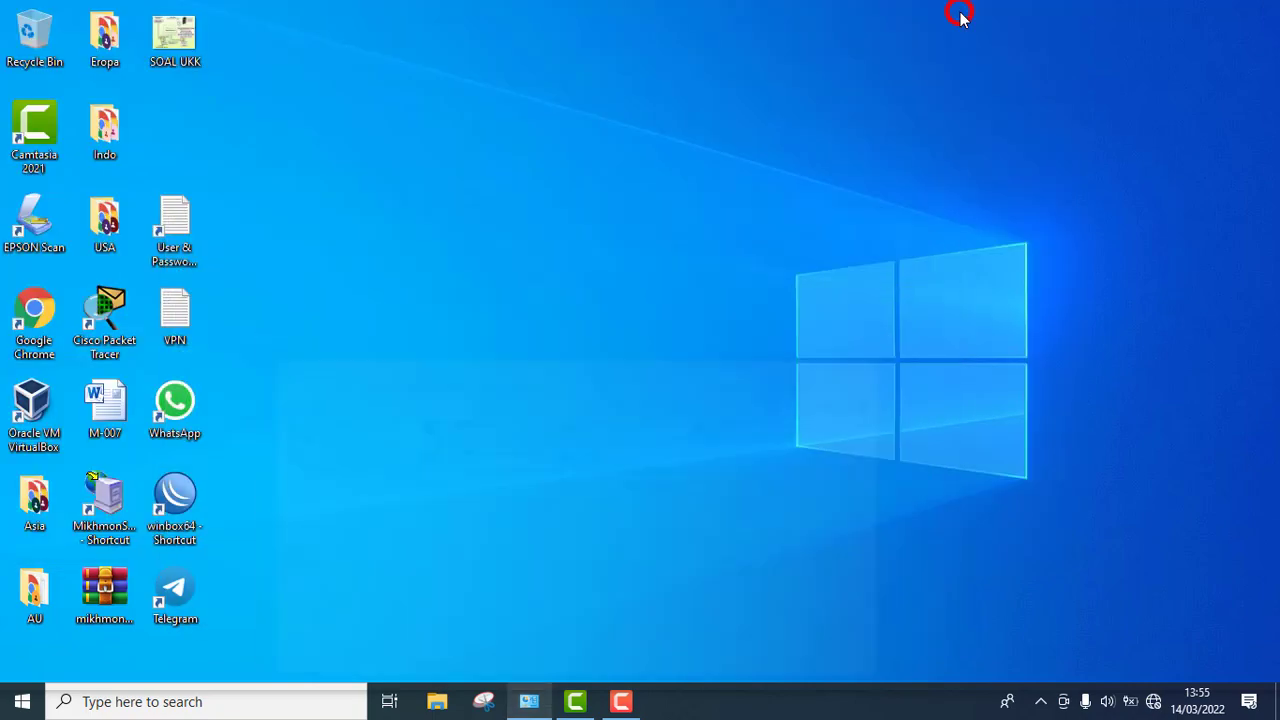
left_click(1180, 703)
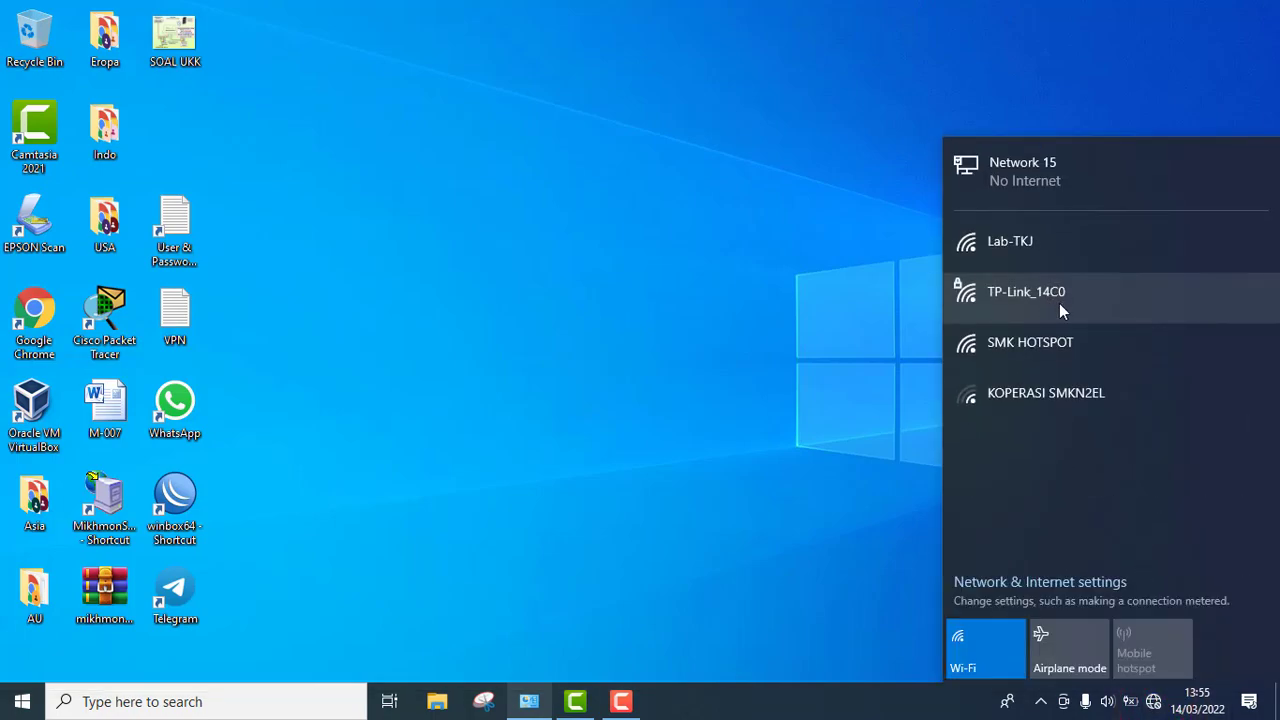
left_click(1047, 307)
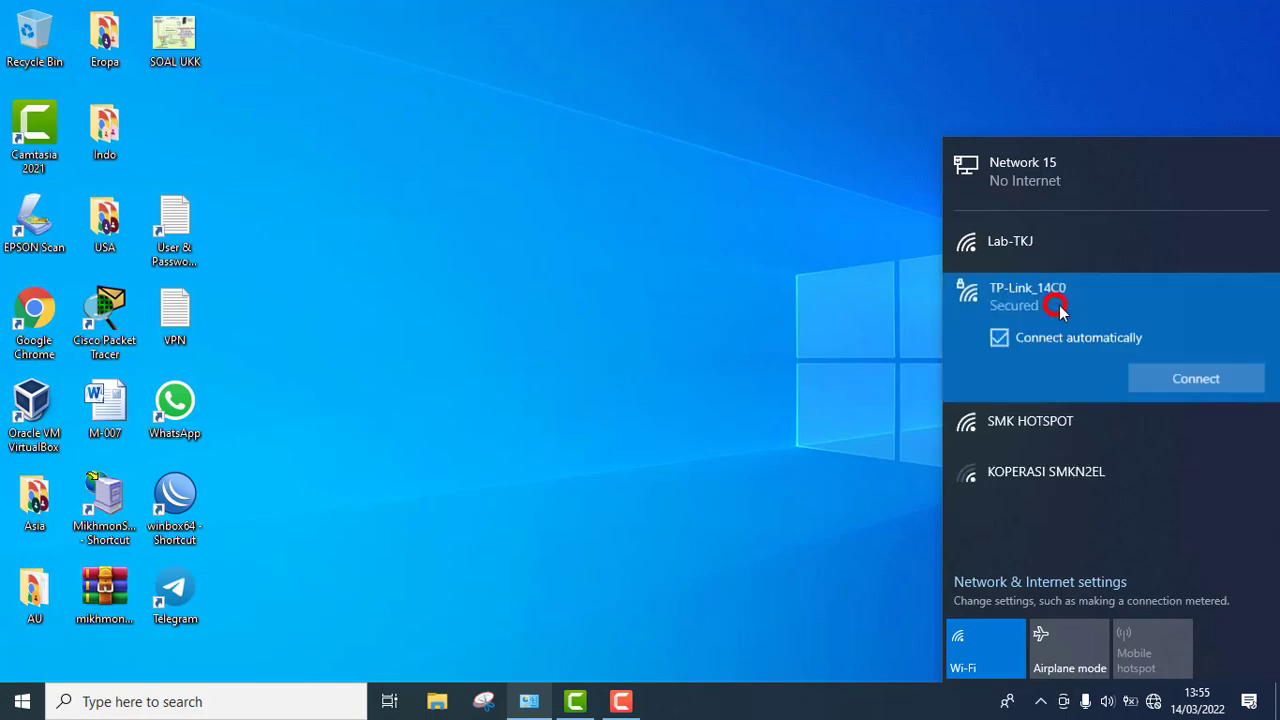
left_click(1153, 372)
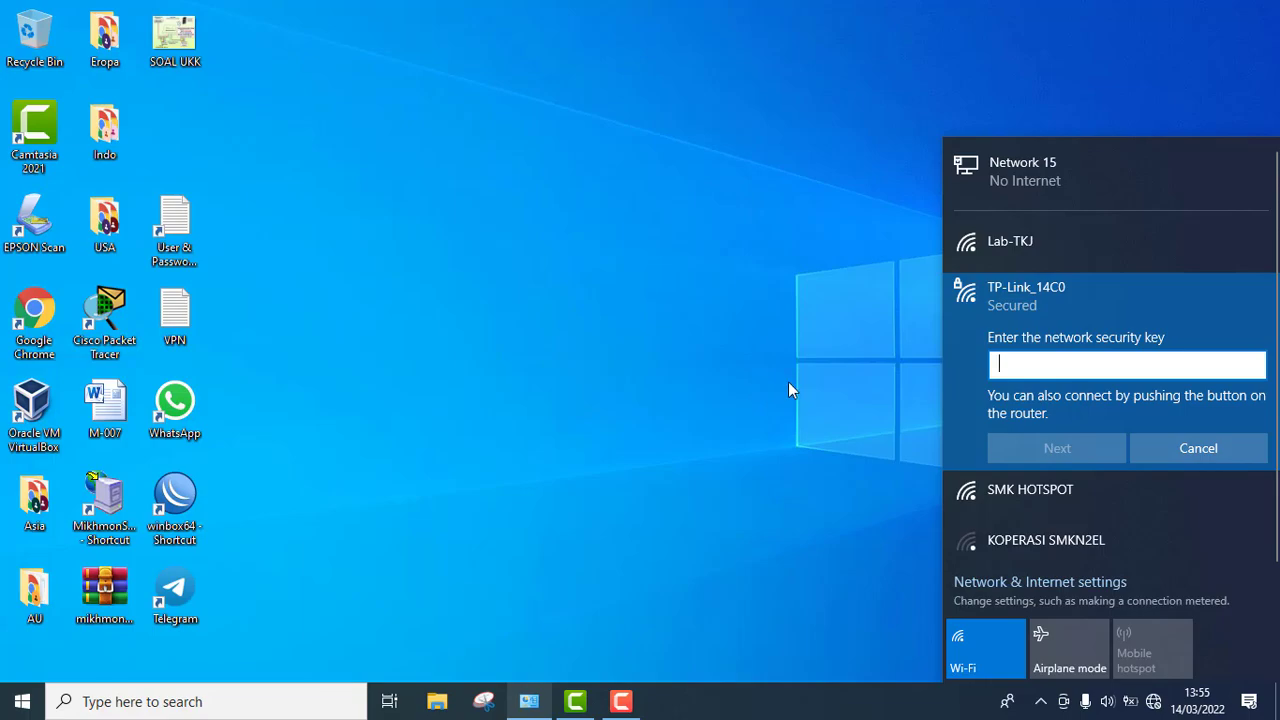
left_click(616, 392)
- View the Ethernet connection's network details, including IPv4 address and 192.168.0.1 default gateway
left_click(529, 701)
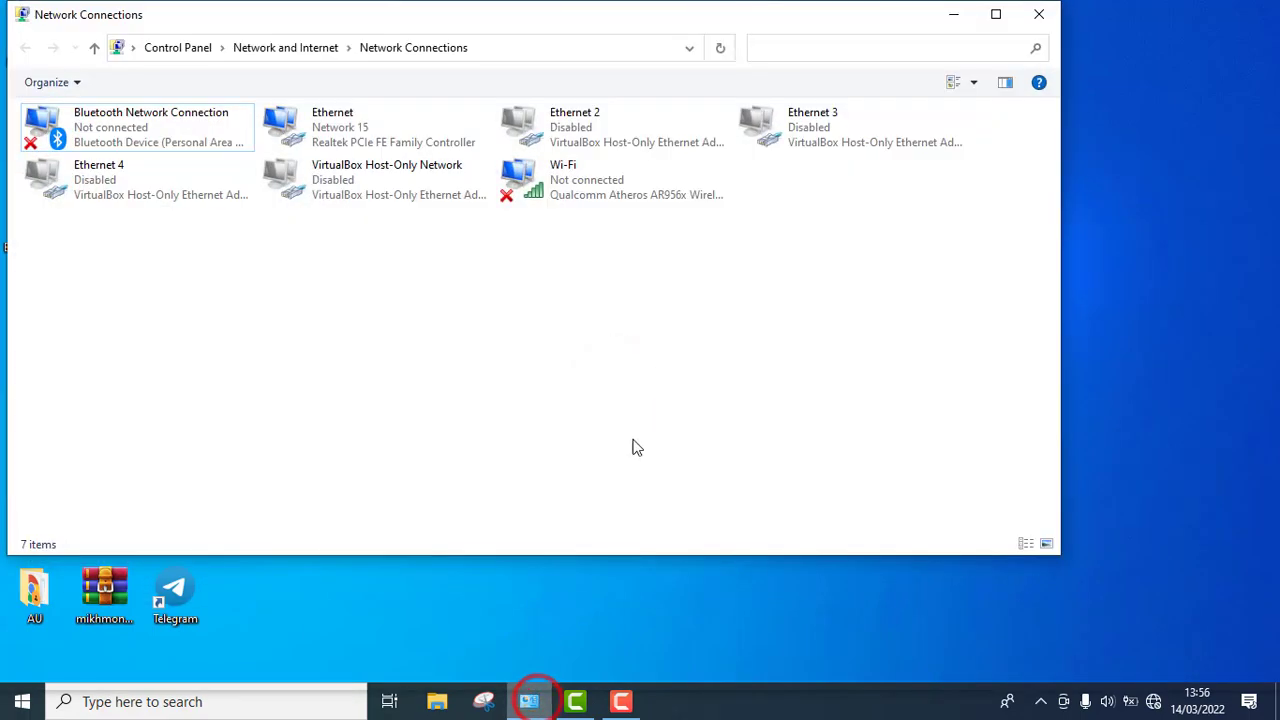
left_click(355, 130)
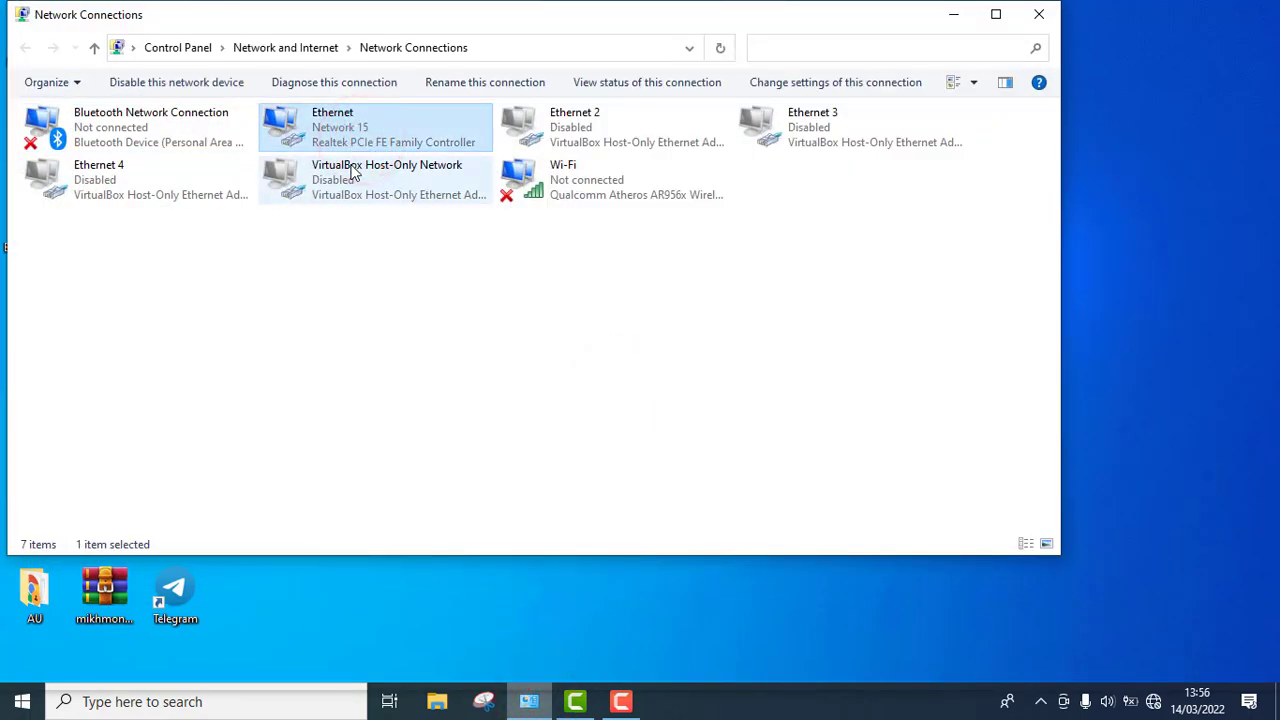
right_click(344, 131)
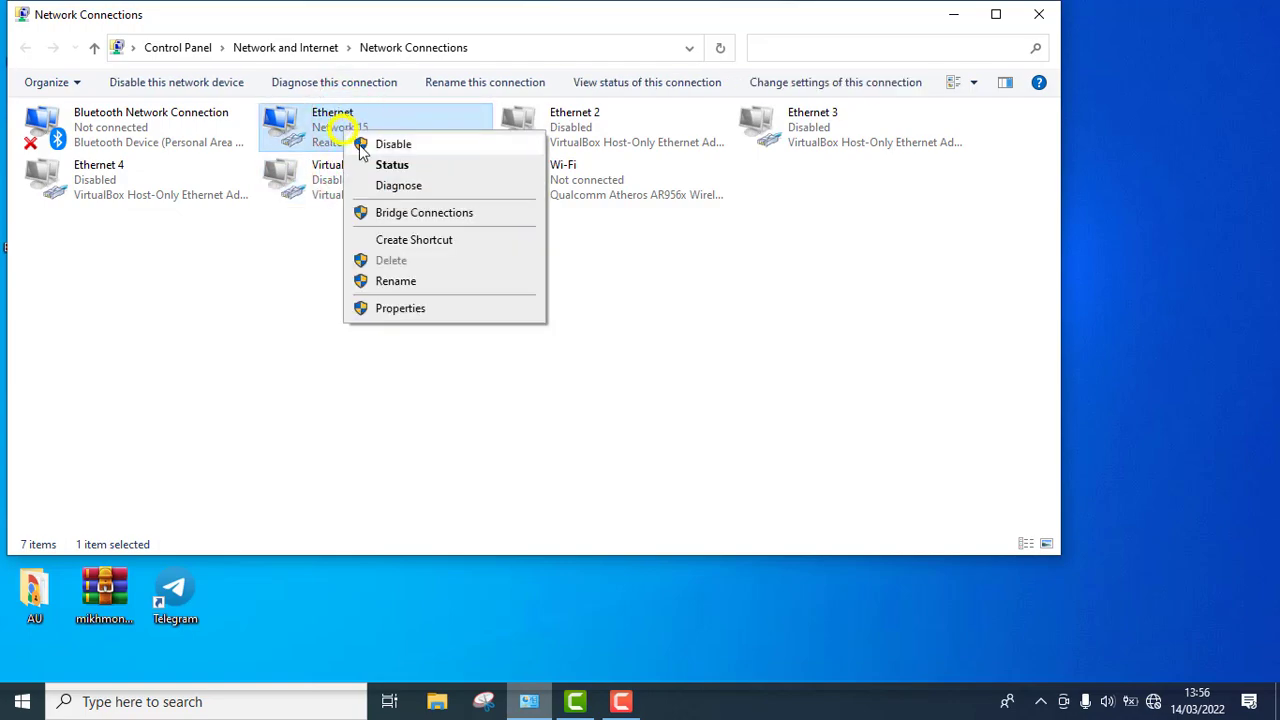
left_click(388, 165)
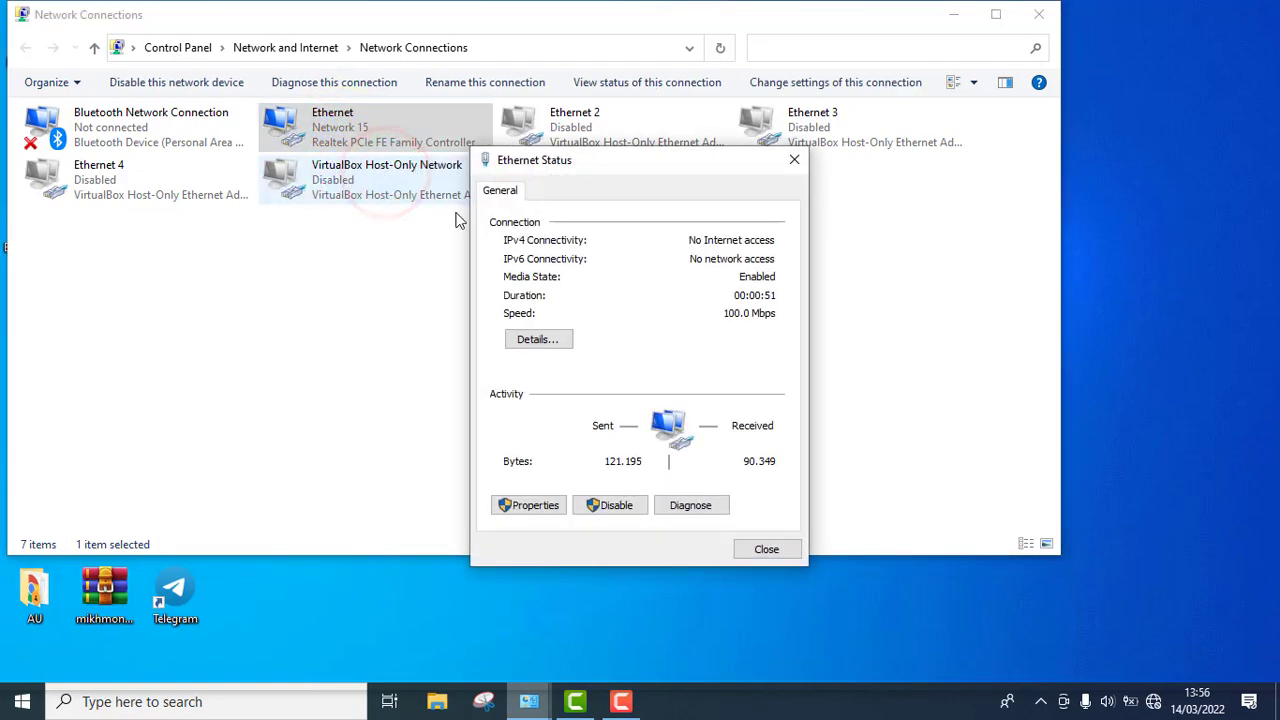
left_click(545, 342)
left_click(680, 326)
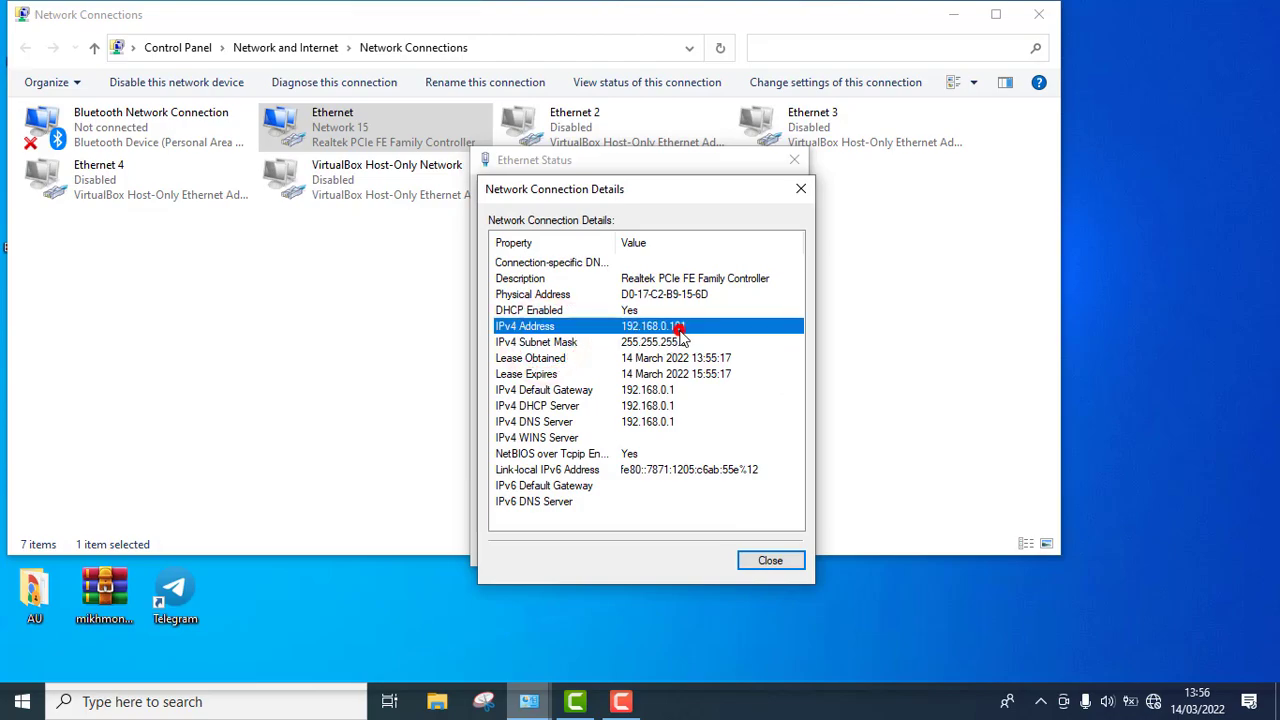
left_click(801, 188)
left_click(794, 160)
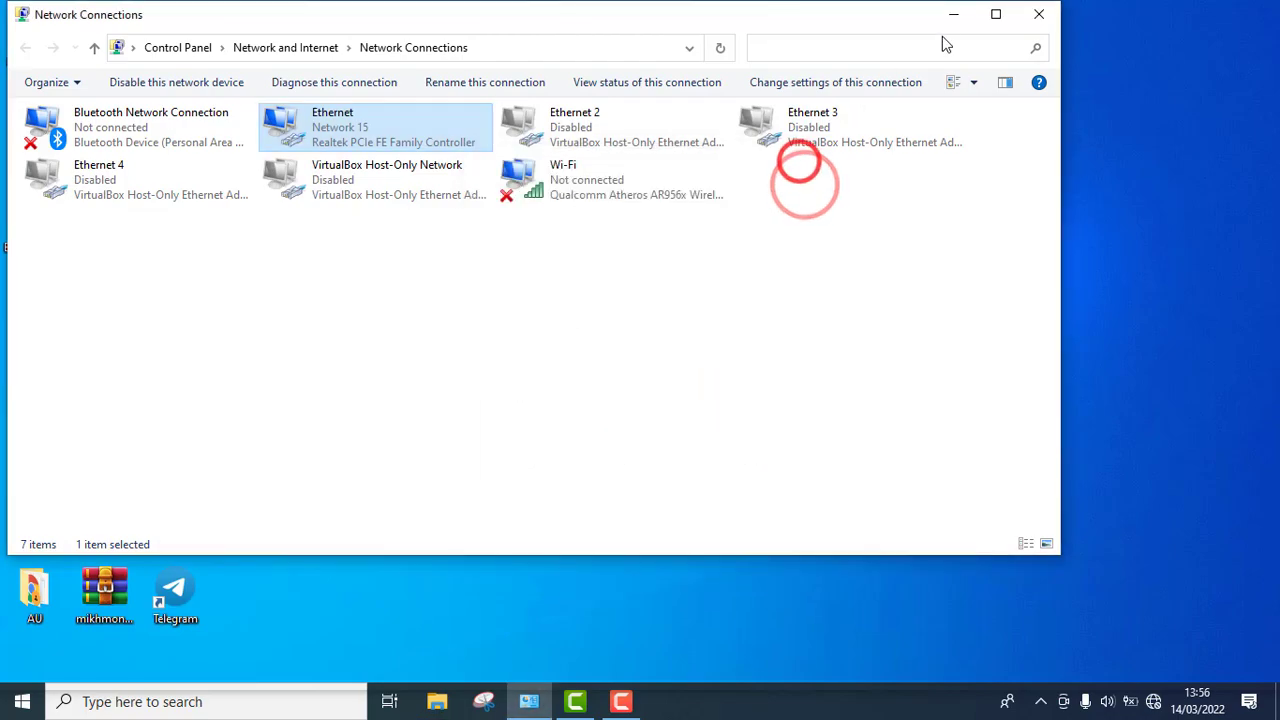
- Minimize Network Connections and launch Google Chrome from the desktop
left_click(948, 17)
left_click(651, 240)
double_click(32, 320)
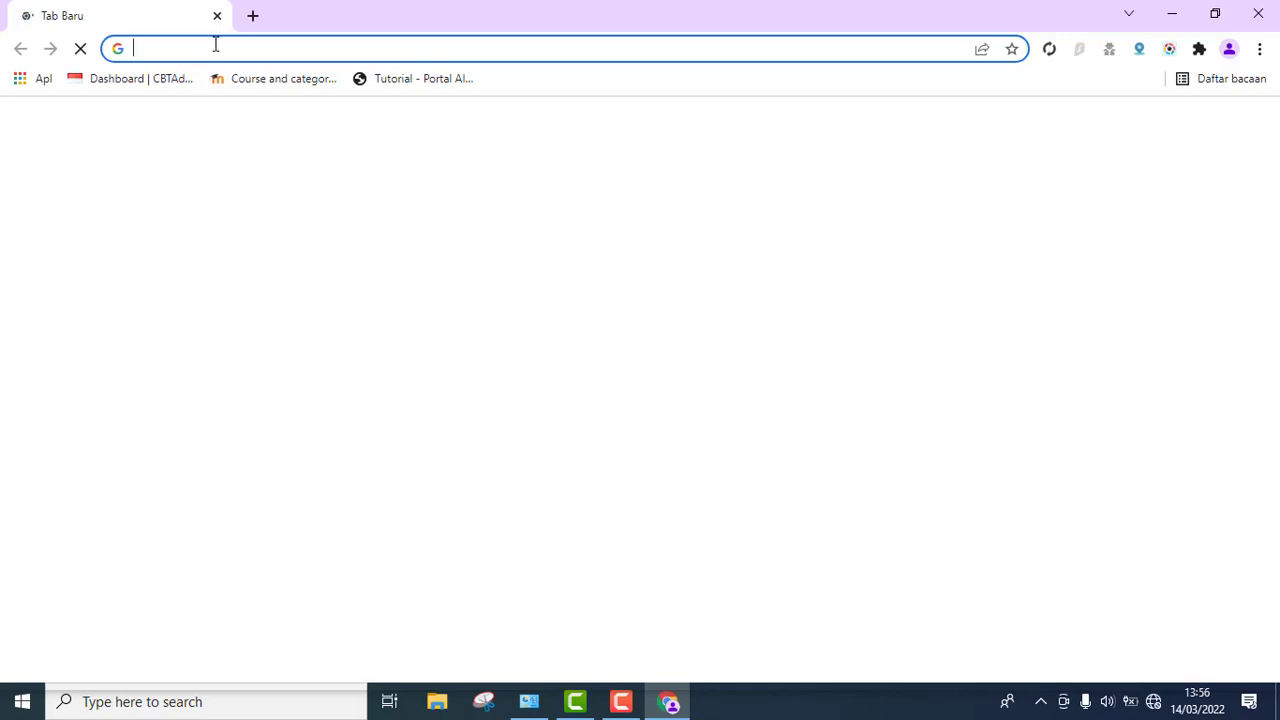
- Load 192.168.0.1 in Chrome and tplinkwifi.net in a second tab
type("192.168.0.1")
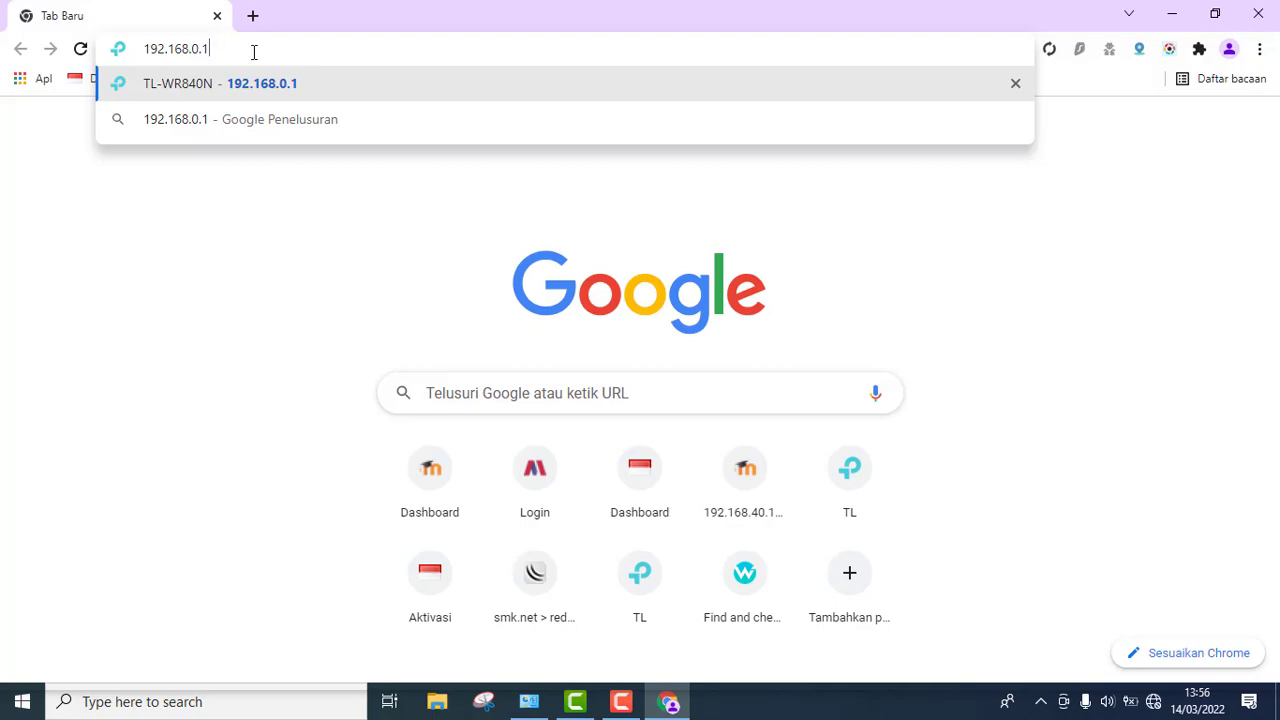
key("Return")
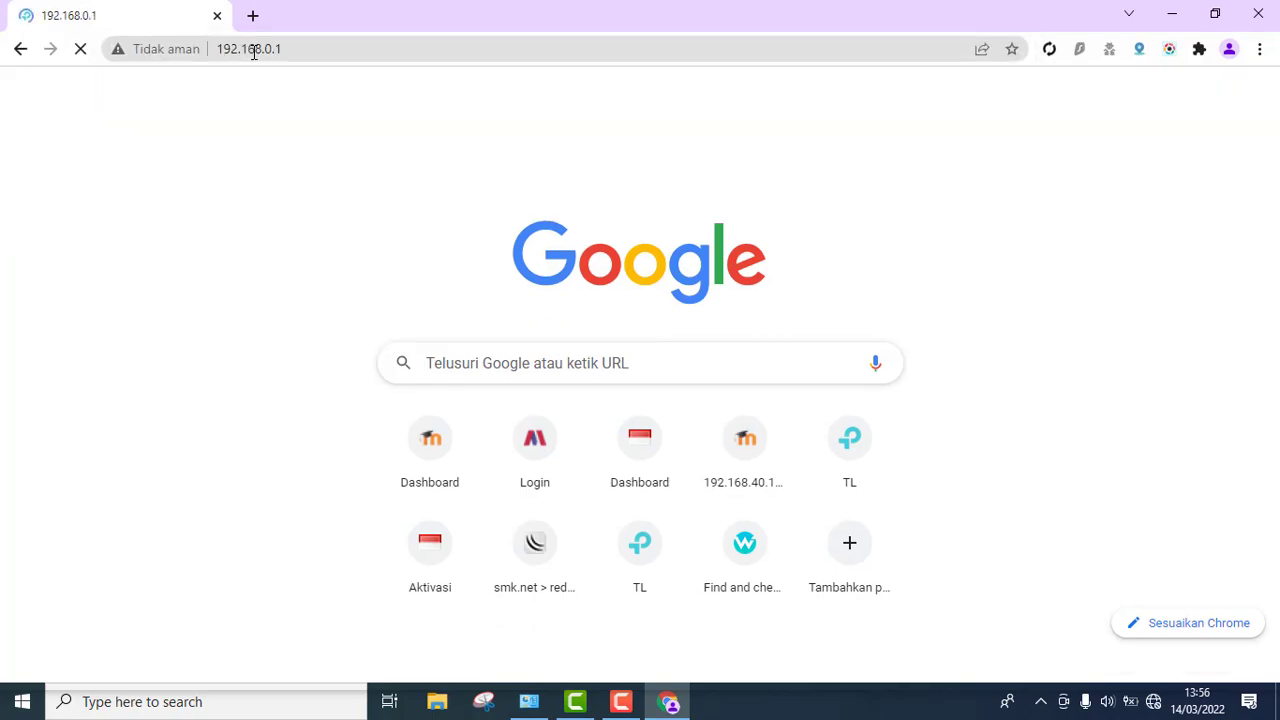
left_click(252, 15)
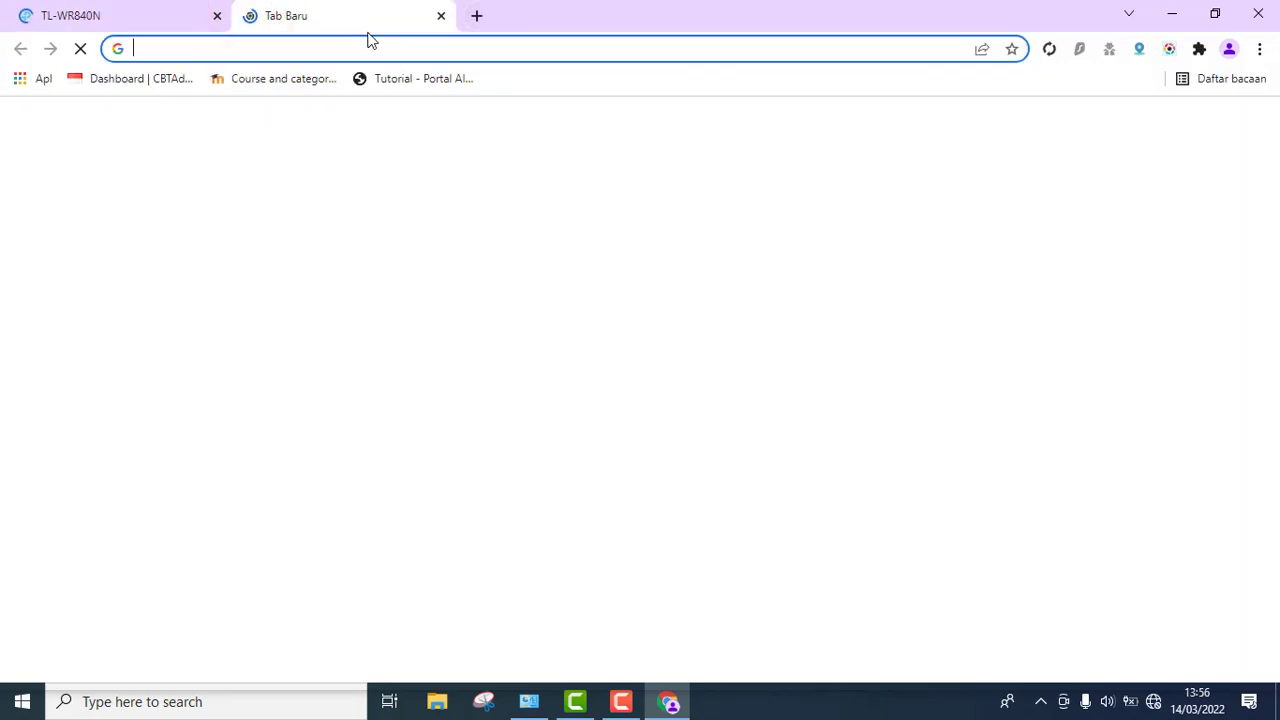
type("t")
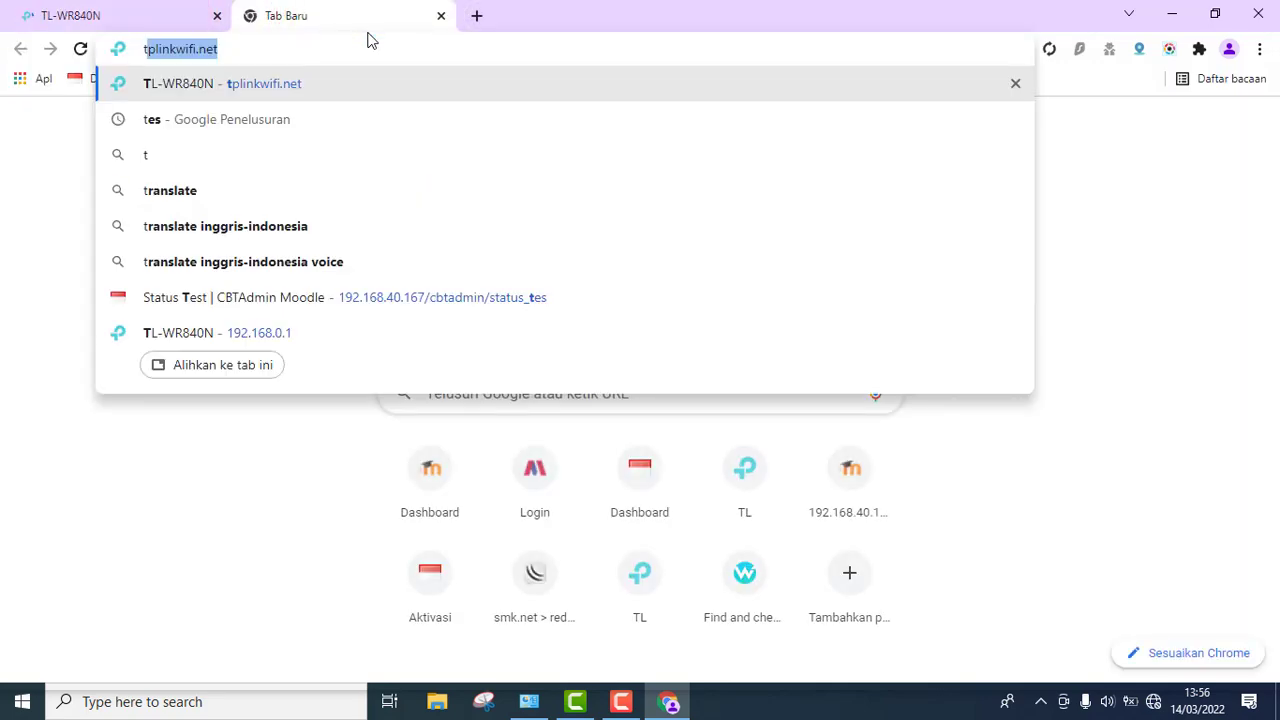
key("Return")
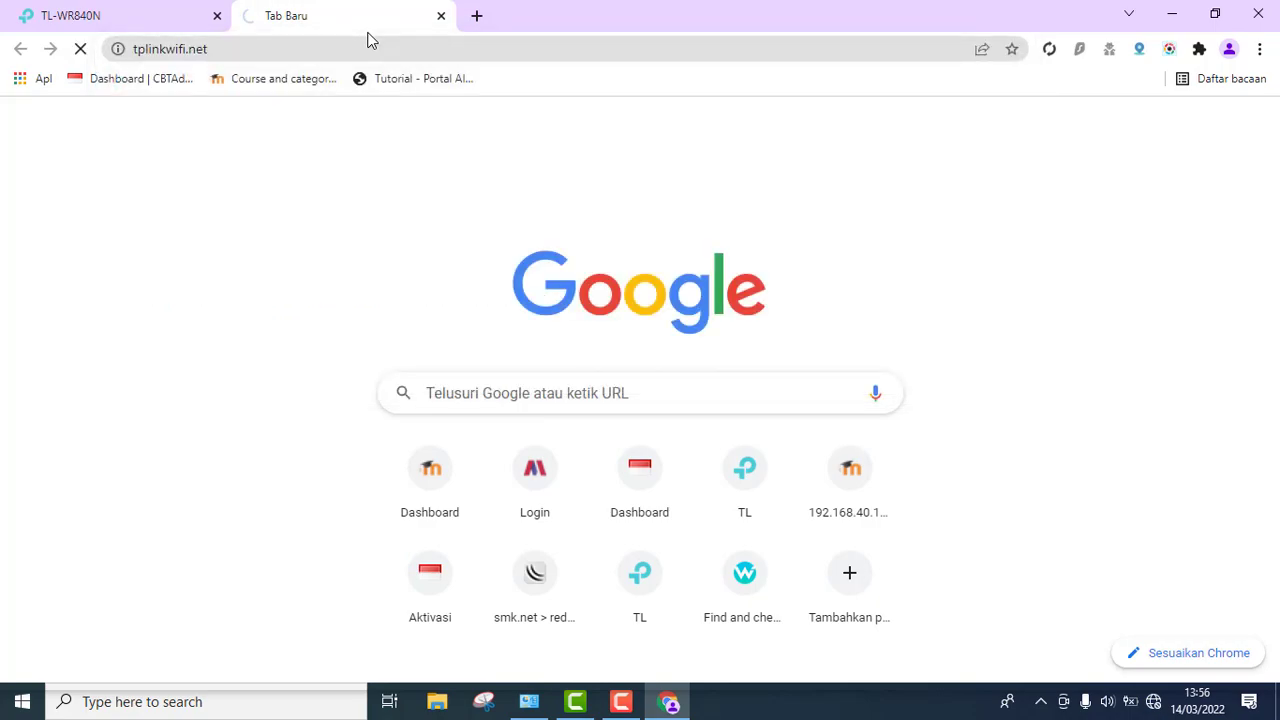
- Reload the tplinkwifi.net tab repeatedly until the router login page appears
left_click(157, 12)
left_click(268, 14)
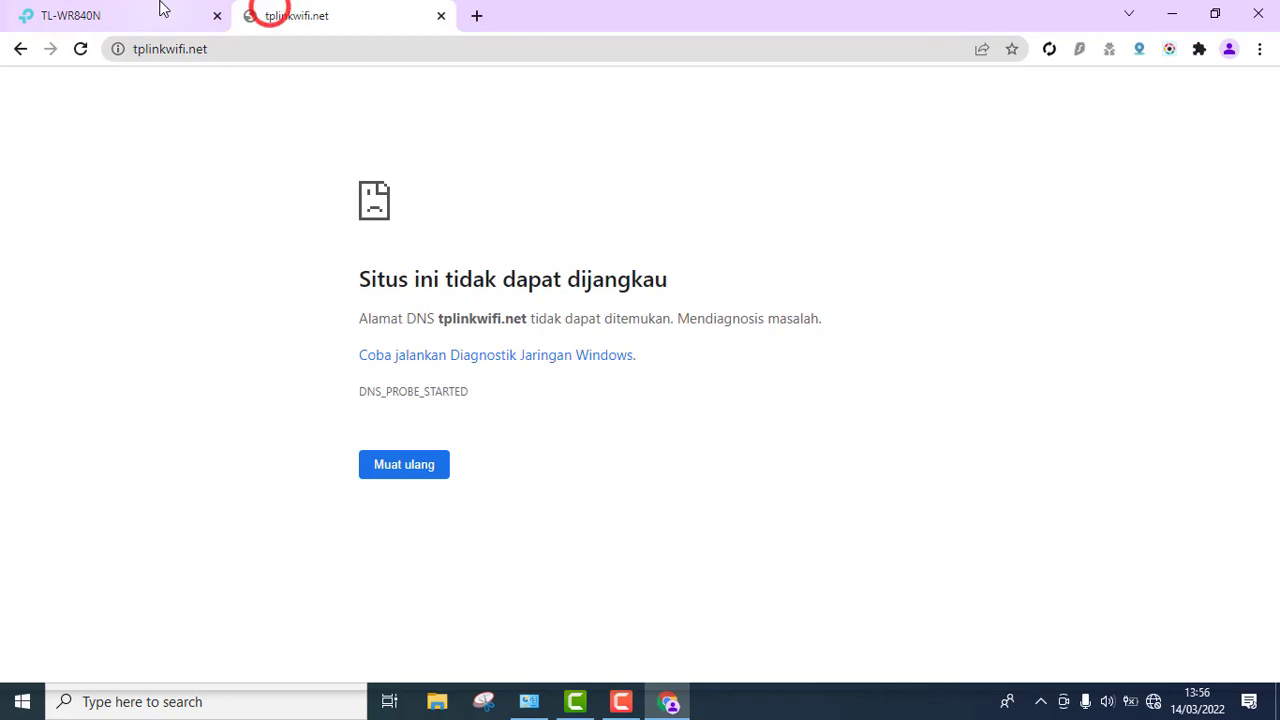
right_click(188, 153)
left_click(230, 212)
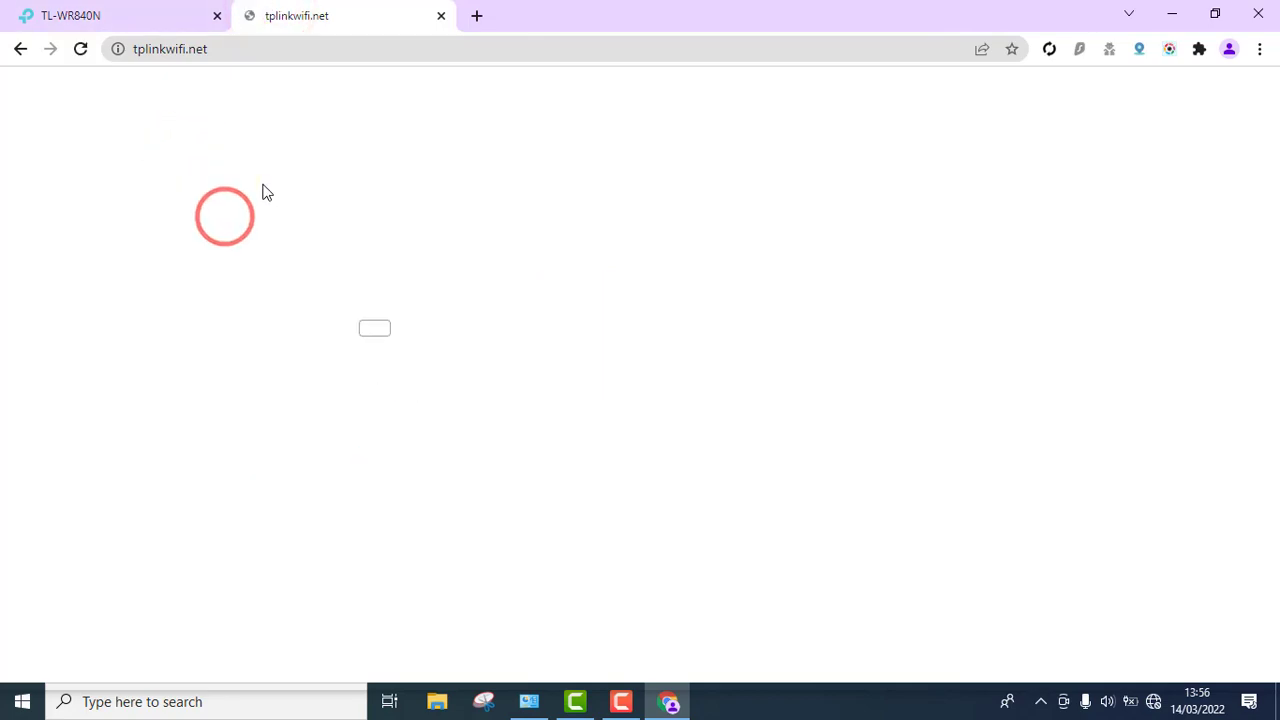
right_click(257, 121)
left_click(289, 175)
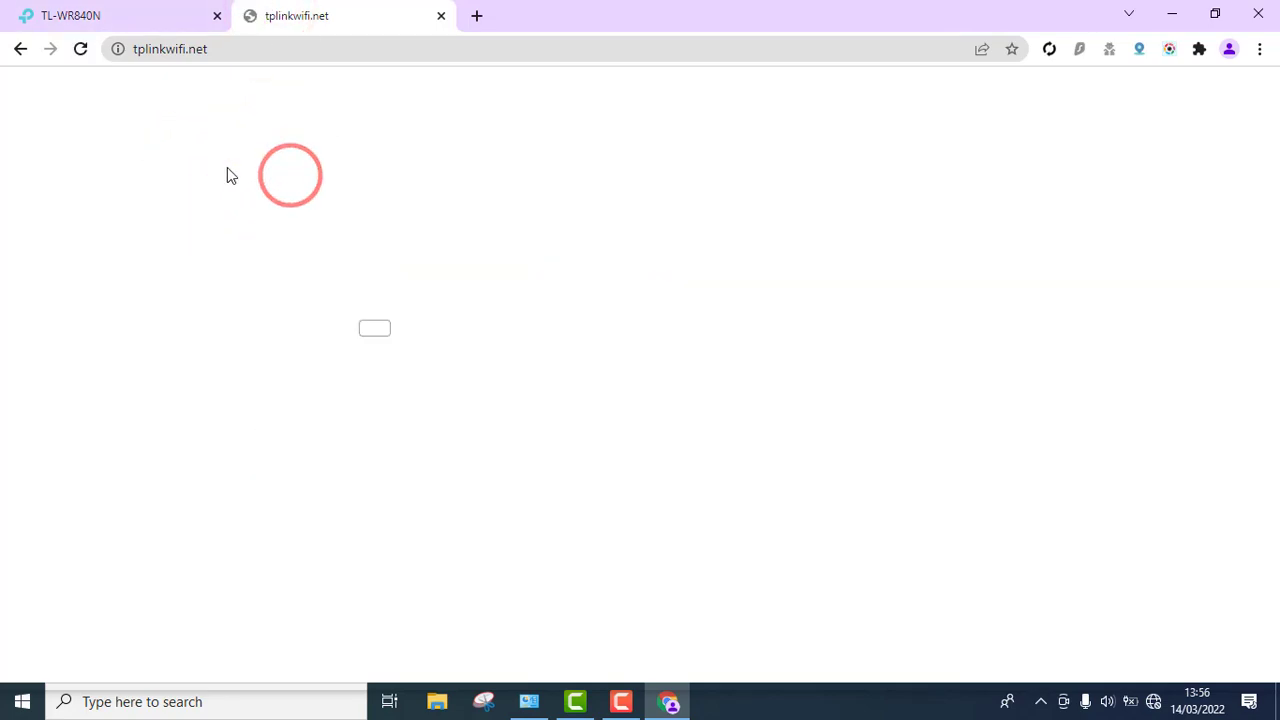
right_click(227, 170)
left_click(258, 224)
right_click(254, 203)
left_click(282, 256)
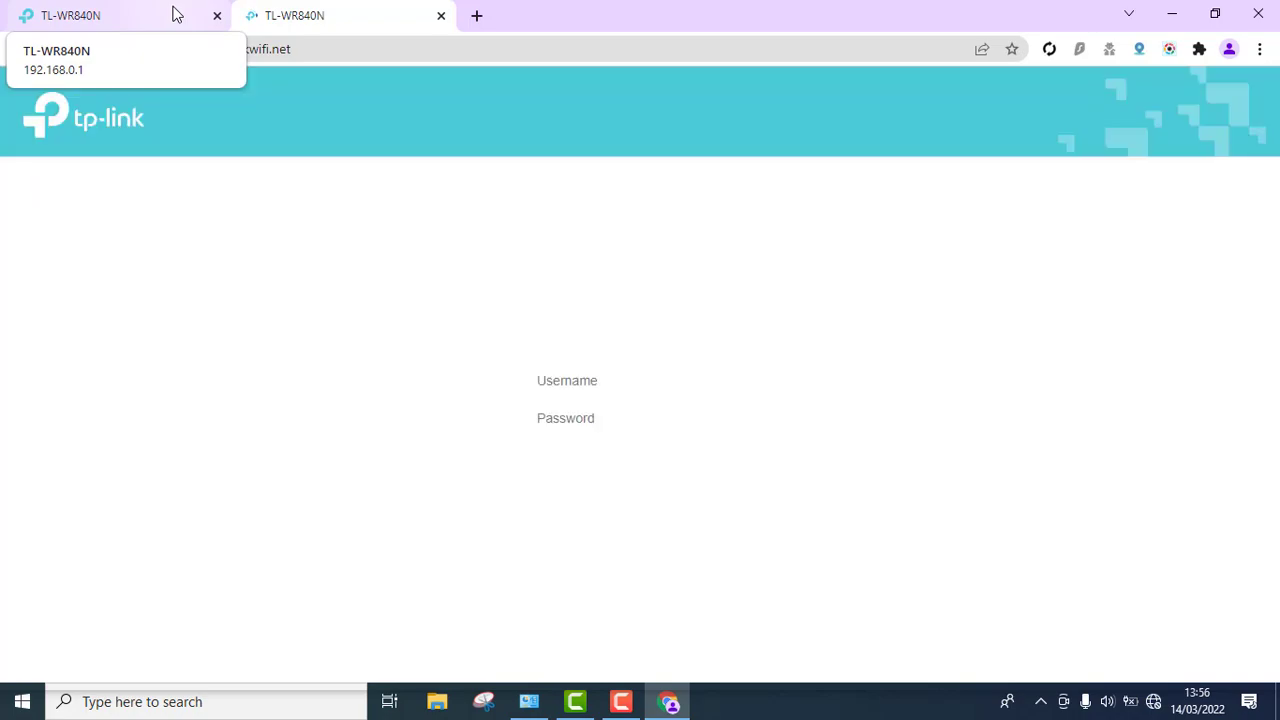
- Close the extra tplinkwifi.net tab, keeping the 192.168.0.1 login tab
left_click(175, 14)
left_click(345, 17)
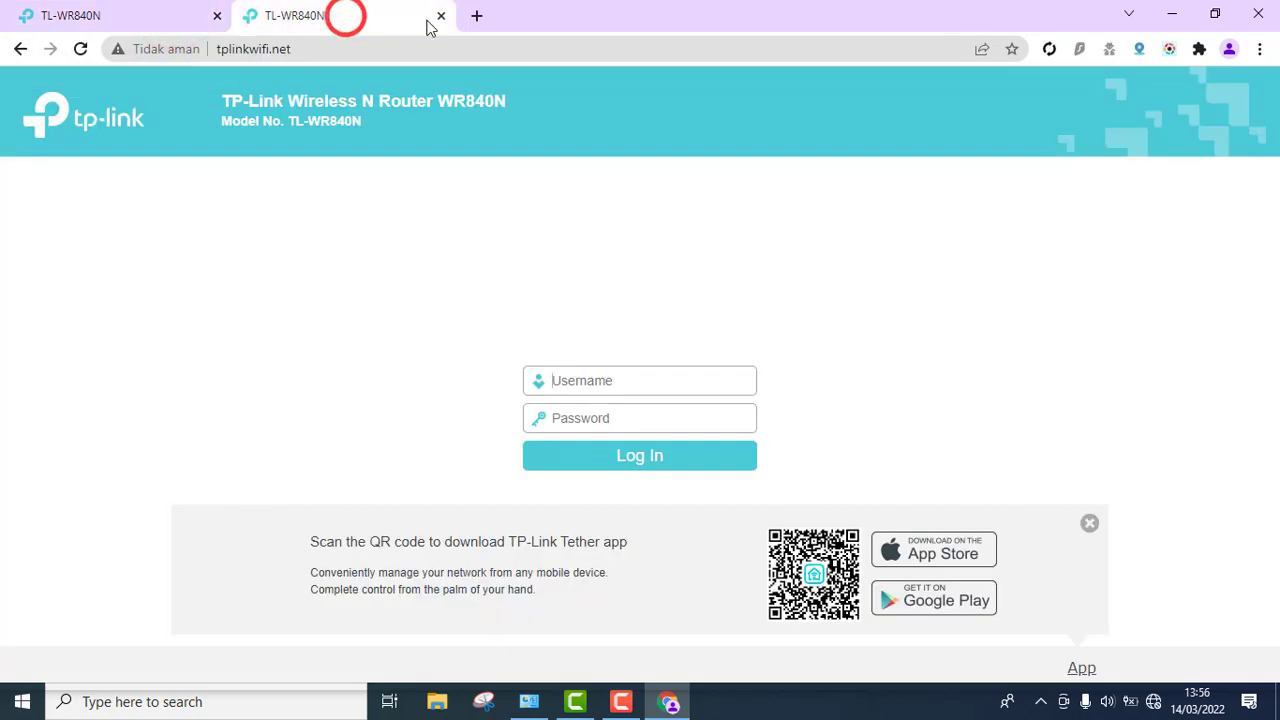
left_click(440, 17)
- Log in with the router's admin username and password to reach Quick Setup
left_click(603, 372)
type("admin")
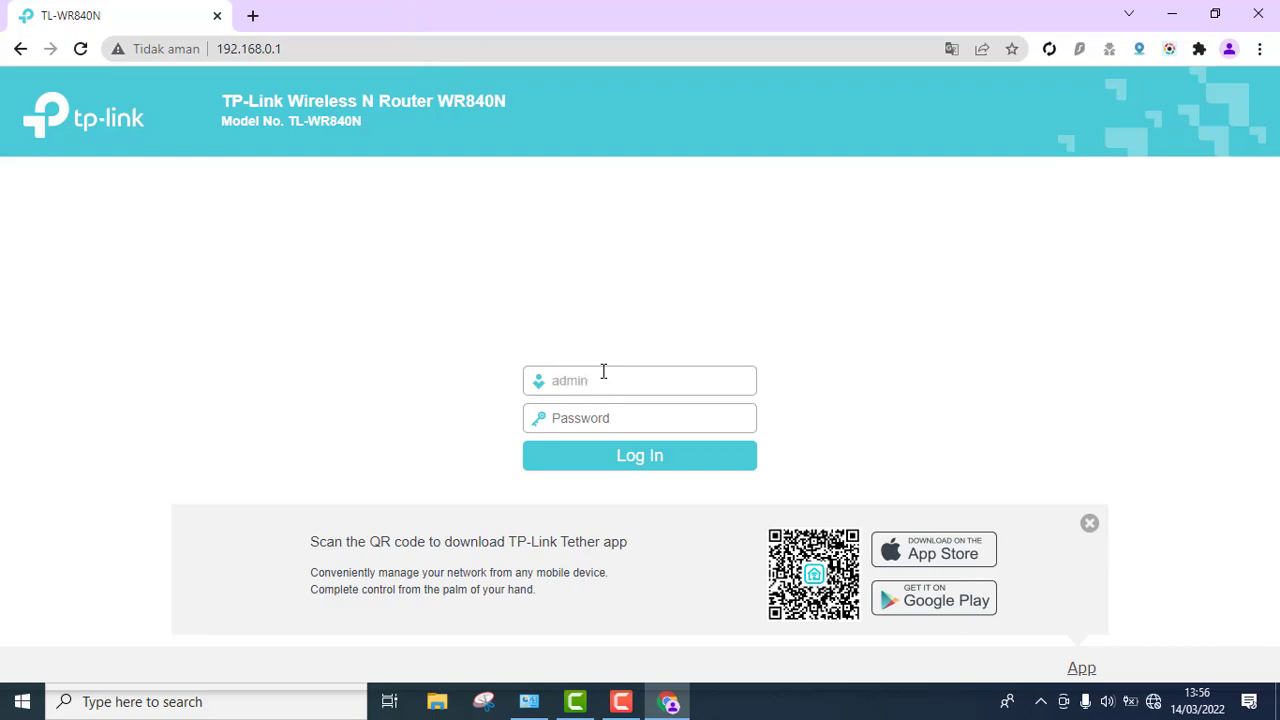
key("Tab")
key("Return")
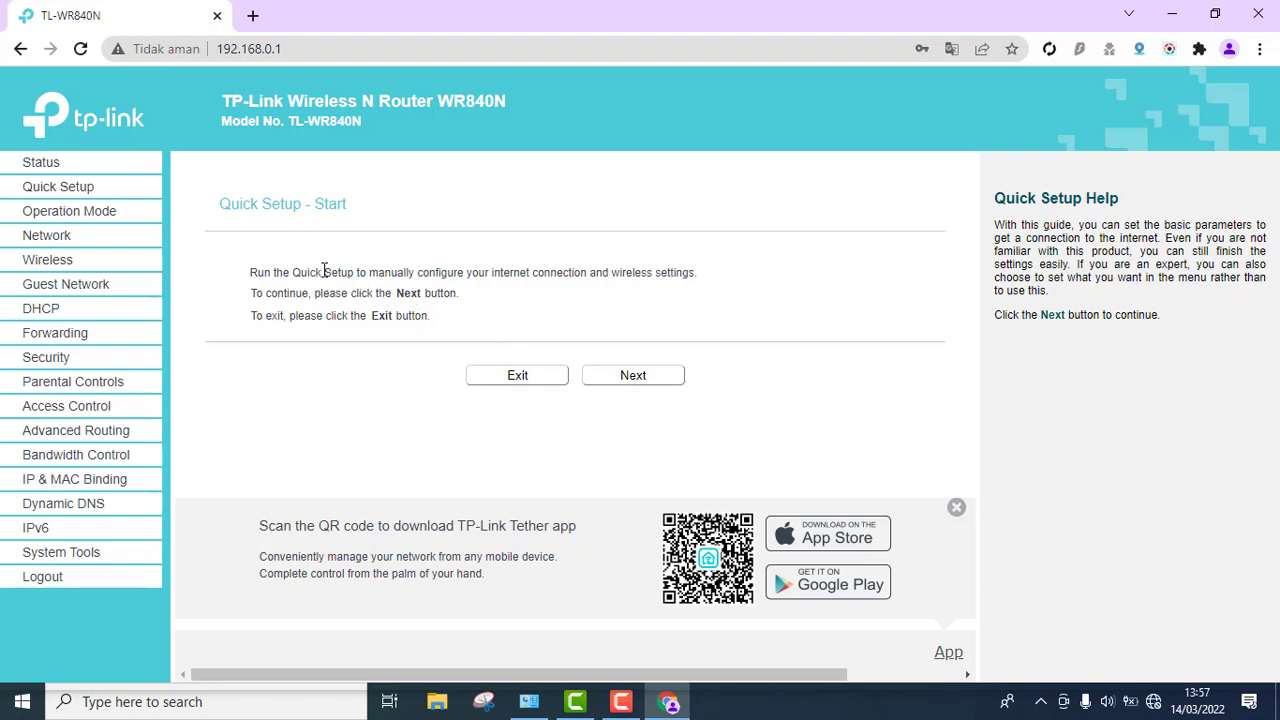
- In Wireless settings, rename the network from TP-Link_14C0 to SARDIG HOTSPOT 4
left_click(47, 262)
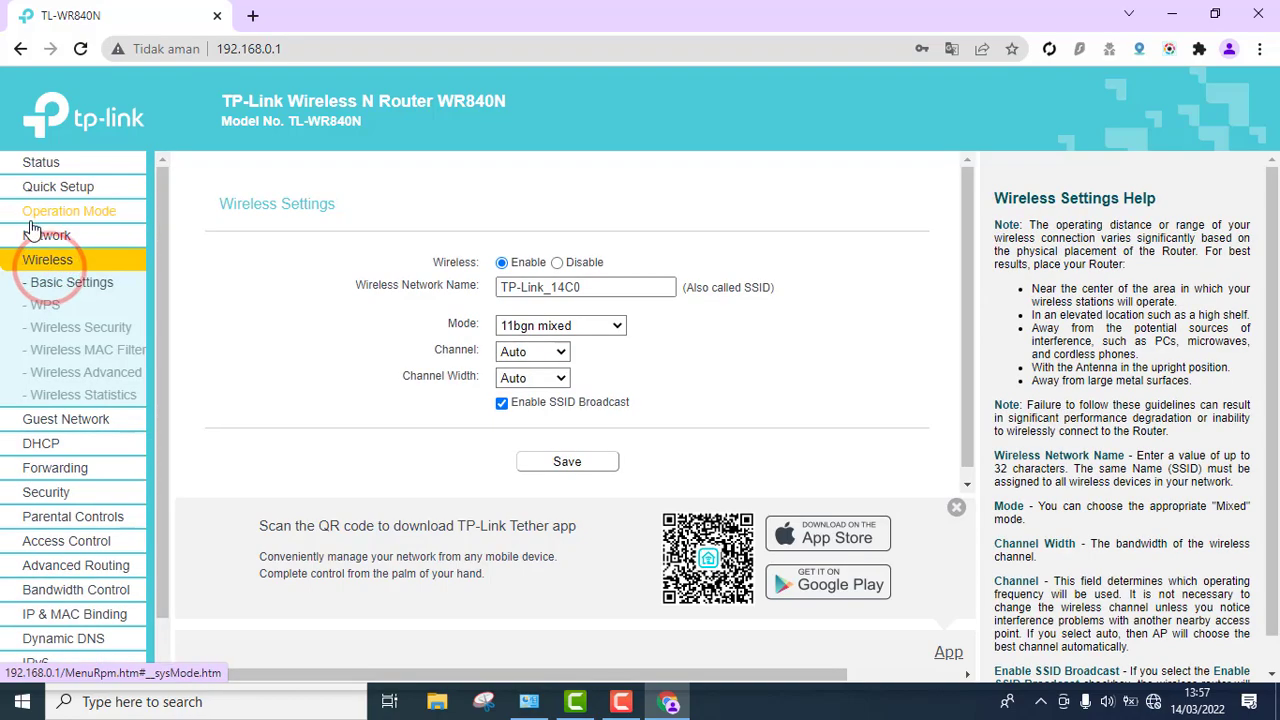
left_click_drag(597, 287, 435, 300)
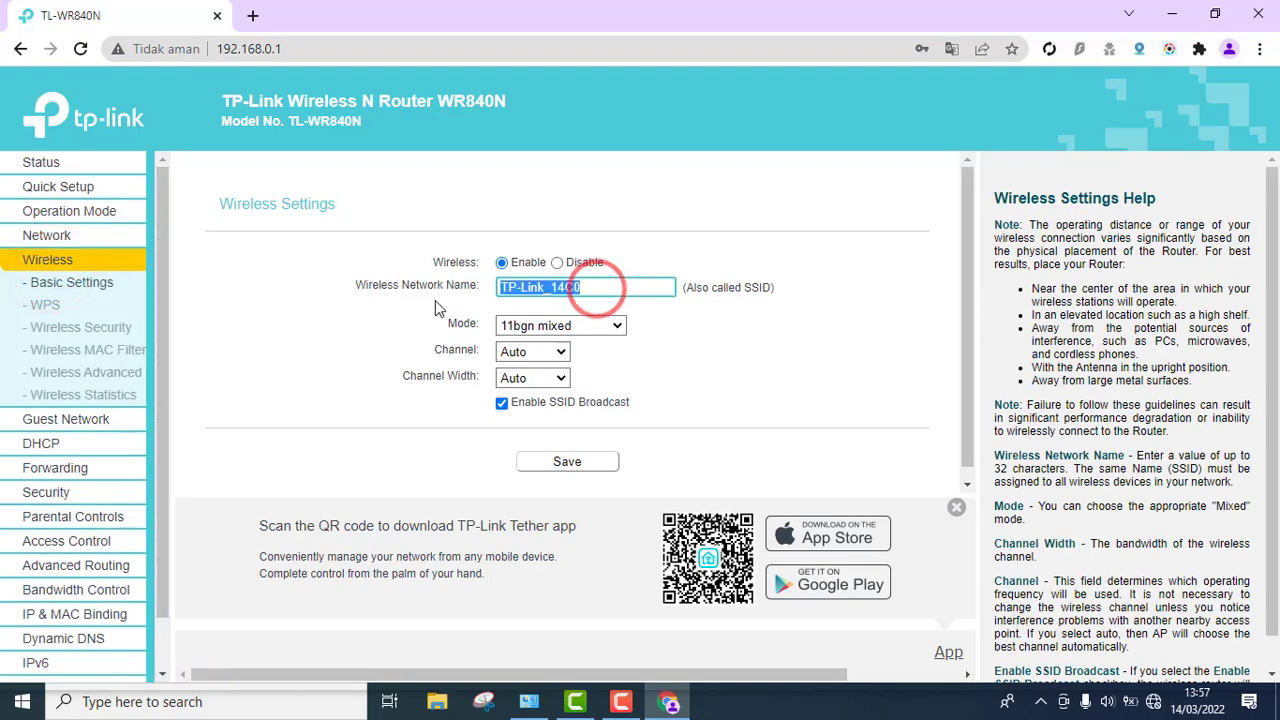
type("sm")
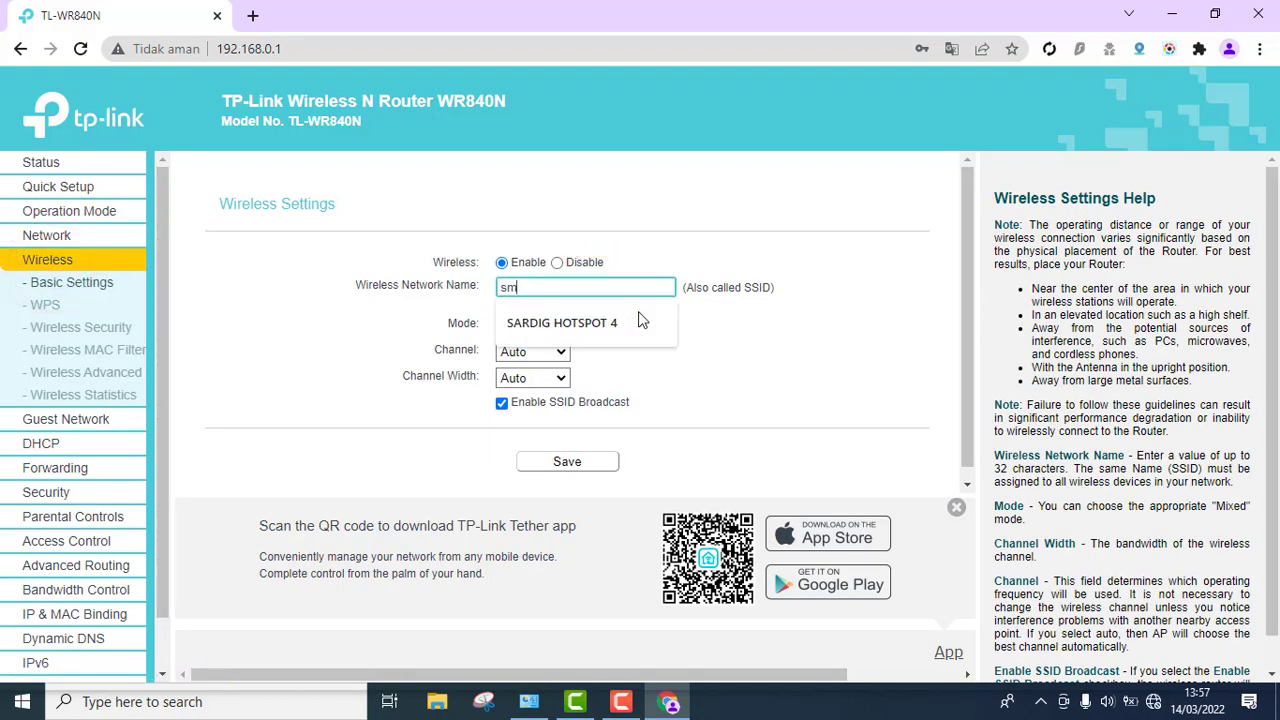
key("BackSpace")
key("BackSpace")
type("sar")
left_click(640, 321)
left_click(592, 321)
left_click(571, 290)
type("d")
left_click(571, 322)
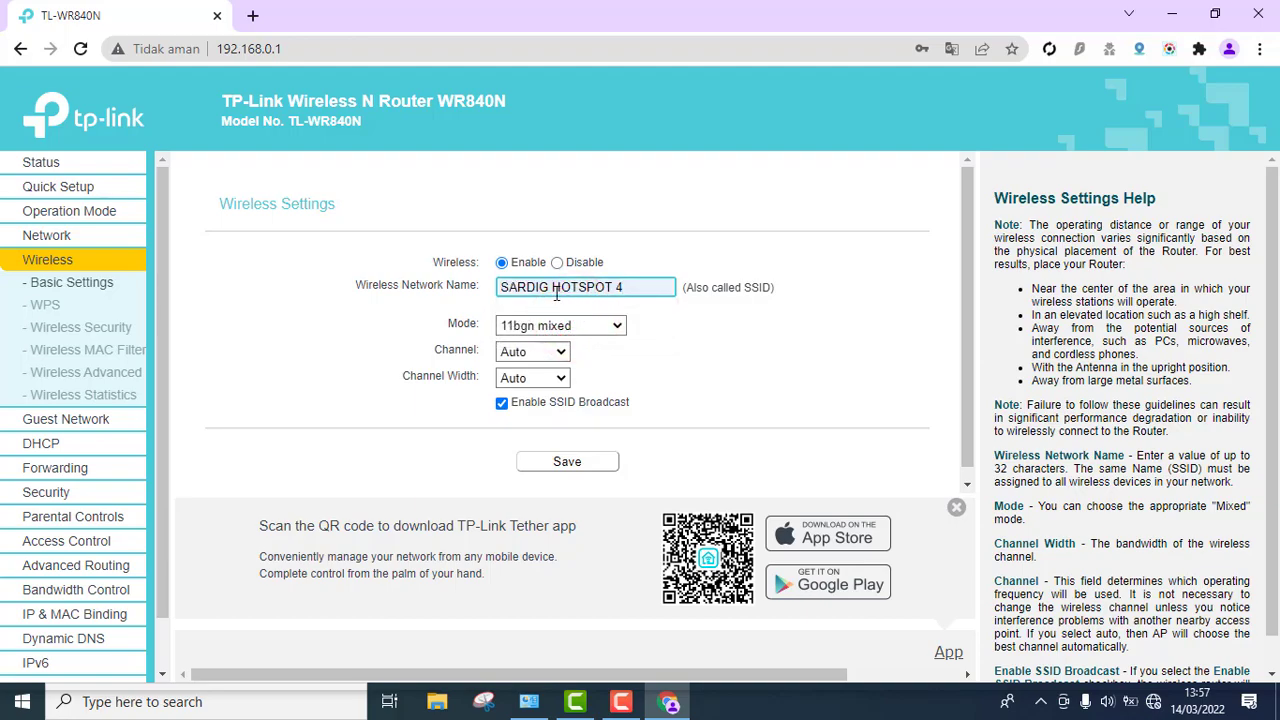
- Set the wireless channel to 11 and channel width to 20MHz, then save
left_click(552, 352)
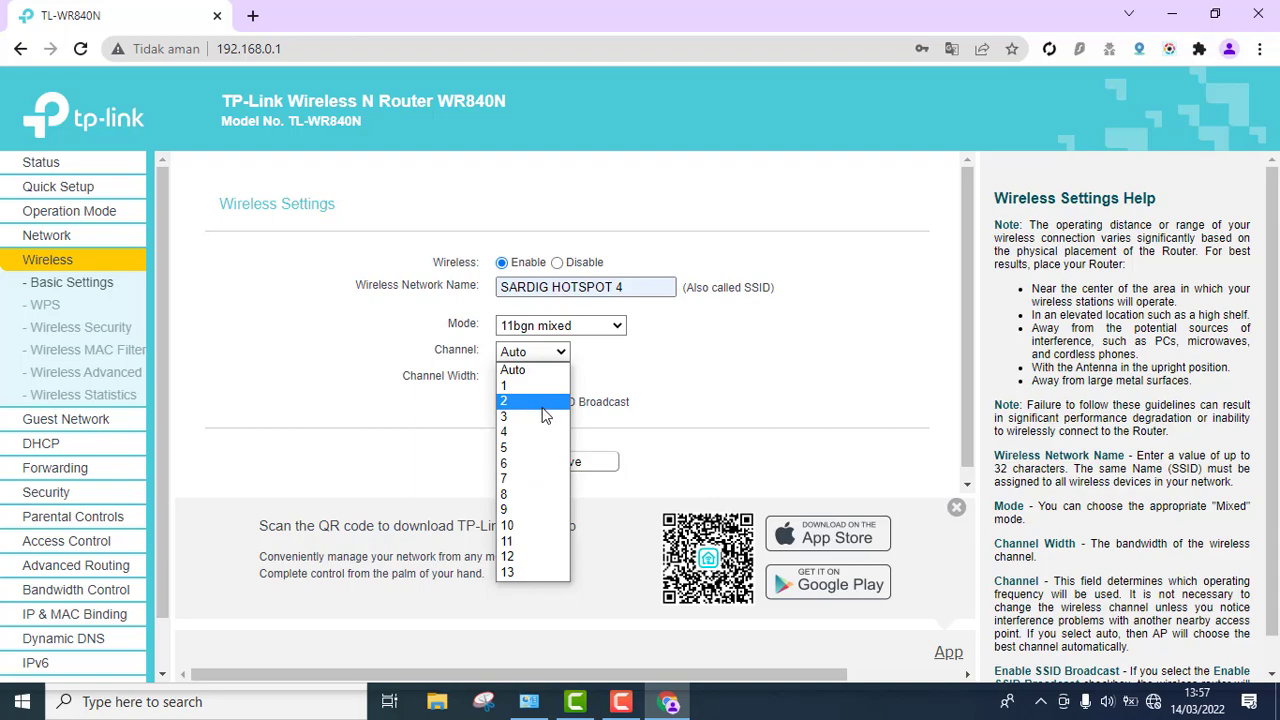
left_click(526, 541)
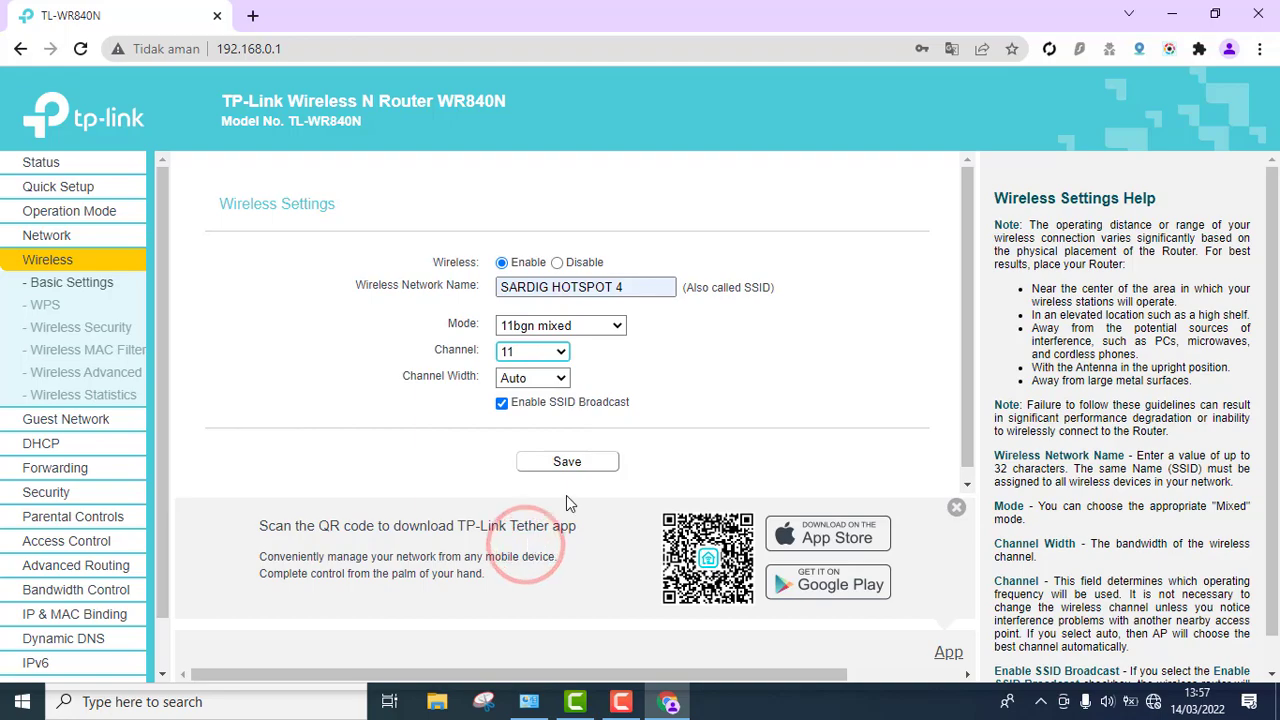
left_click(566, 382)
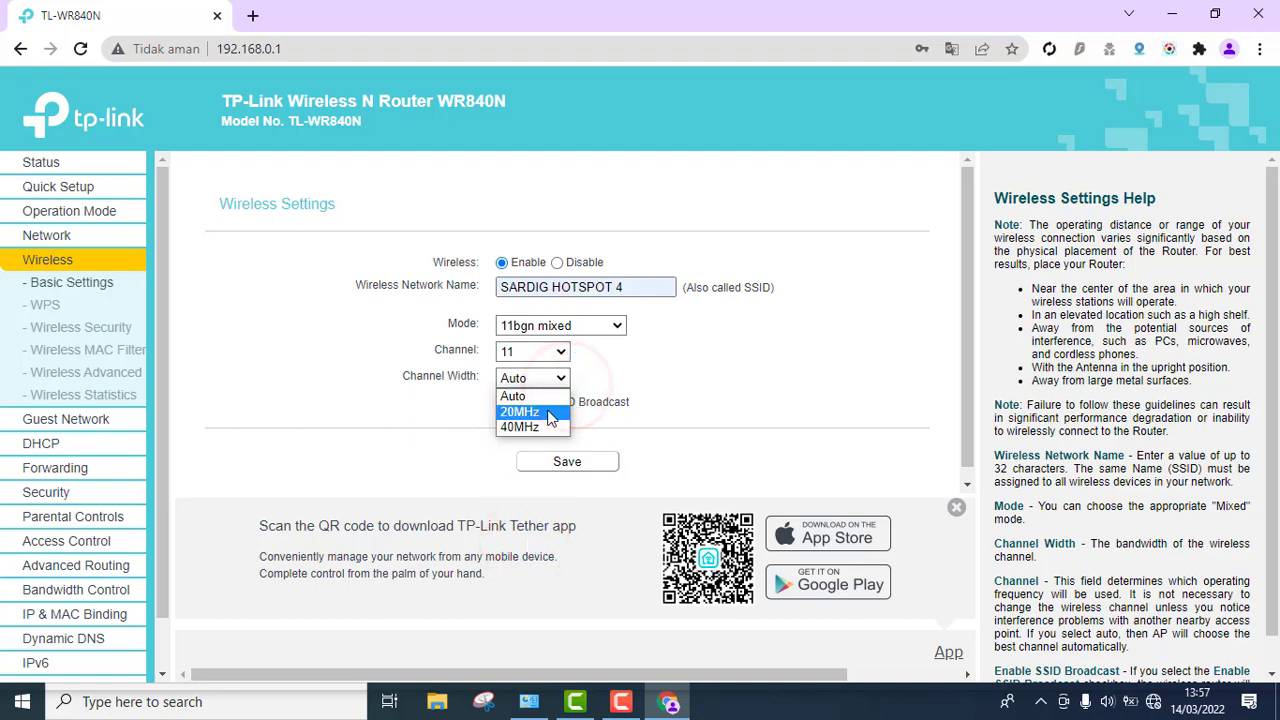
left_click(547, 413)
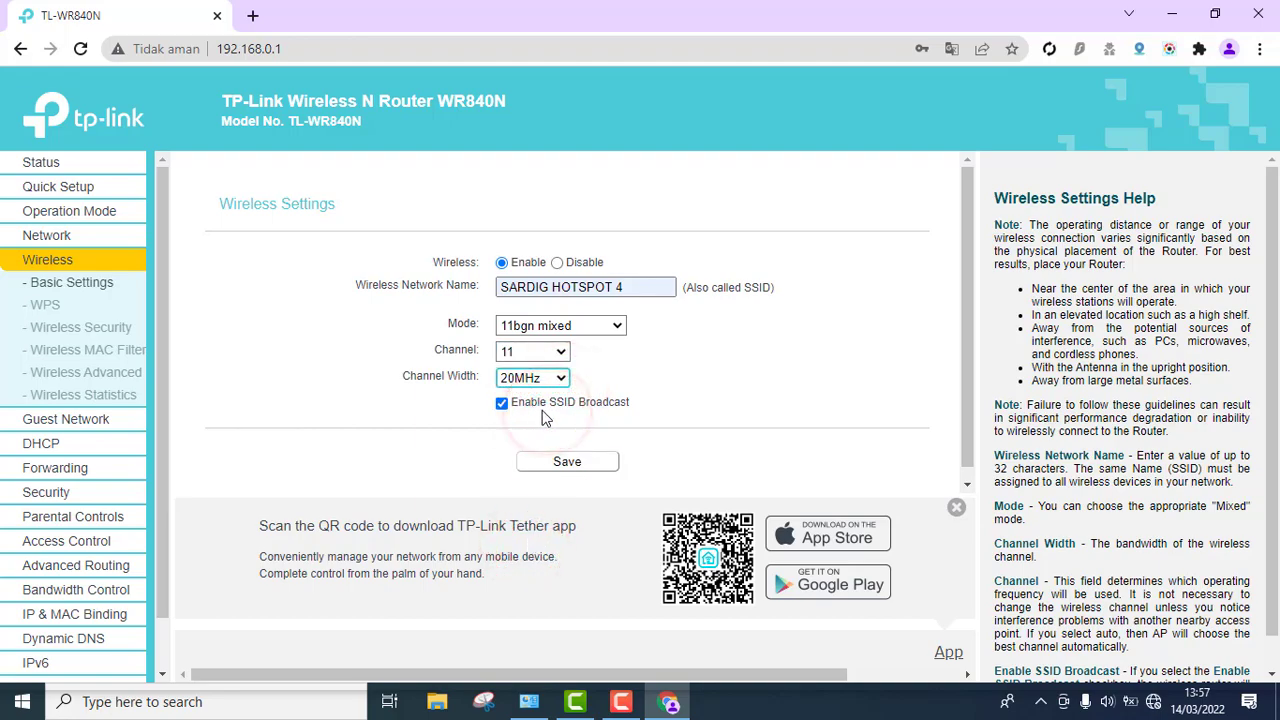
left_click(551, 462)
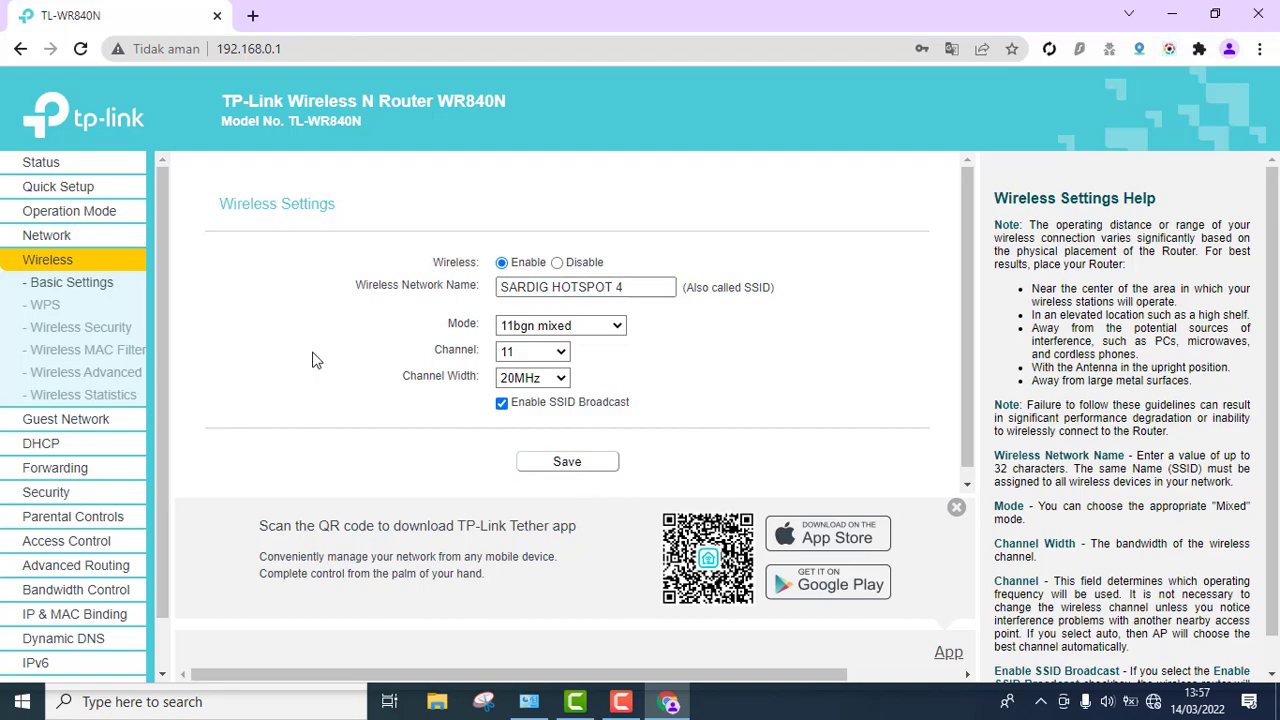
- Disable wireless security and save, then go to the Network WAN settings page
left_click(113, 329)
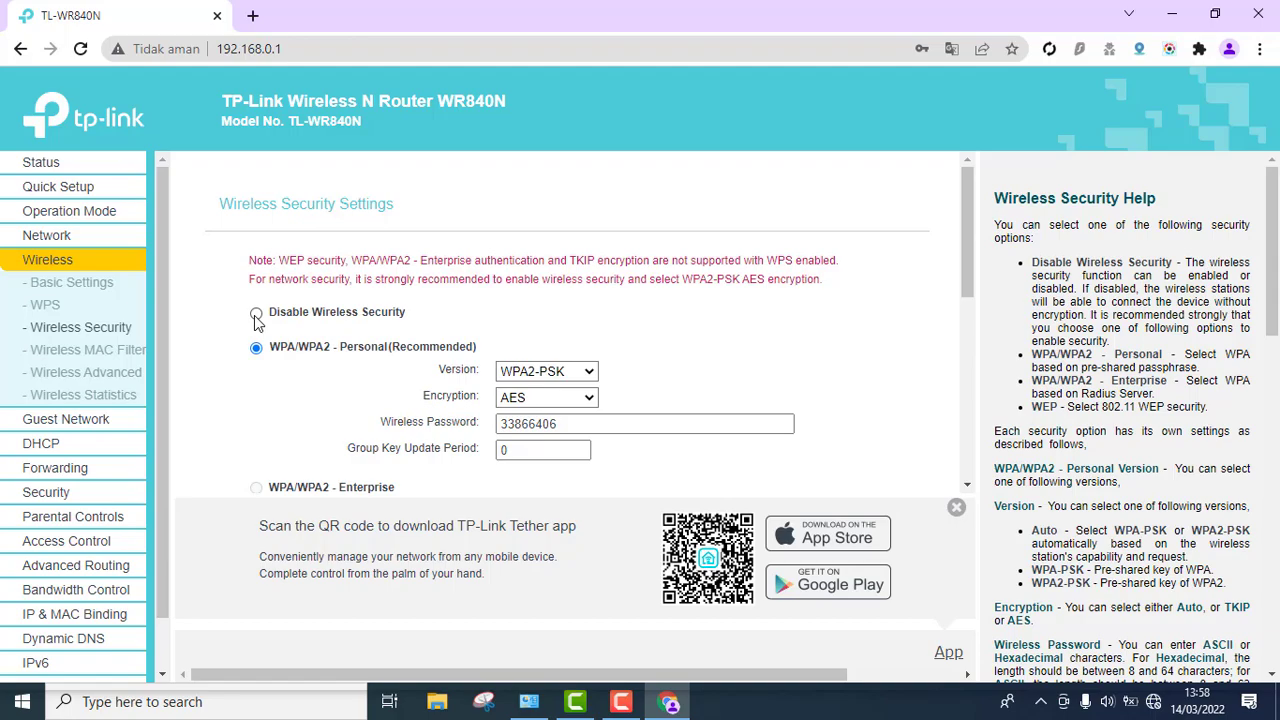
left_click(256, 314)
scroll(380, 340, "down", 3)
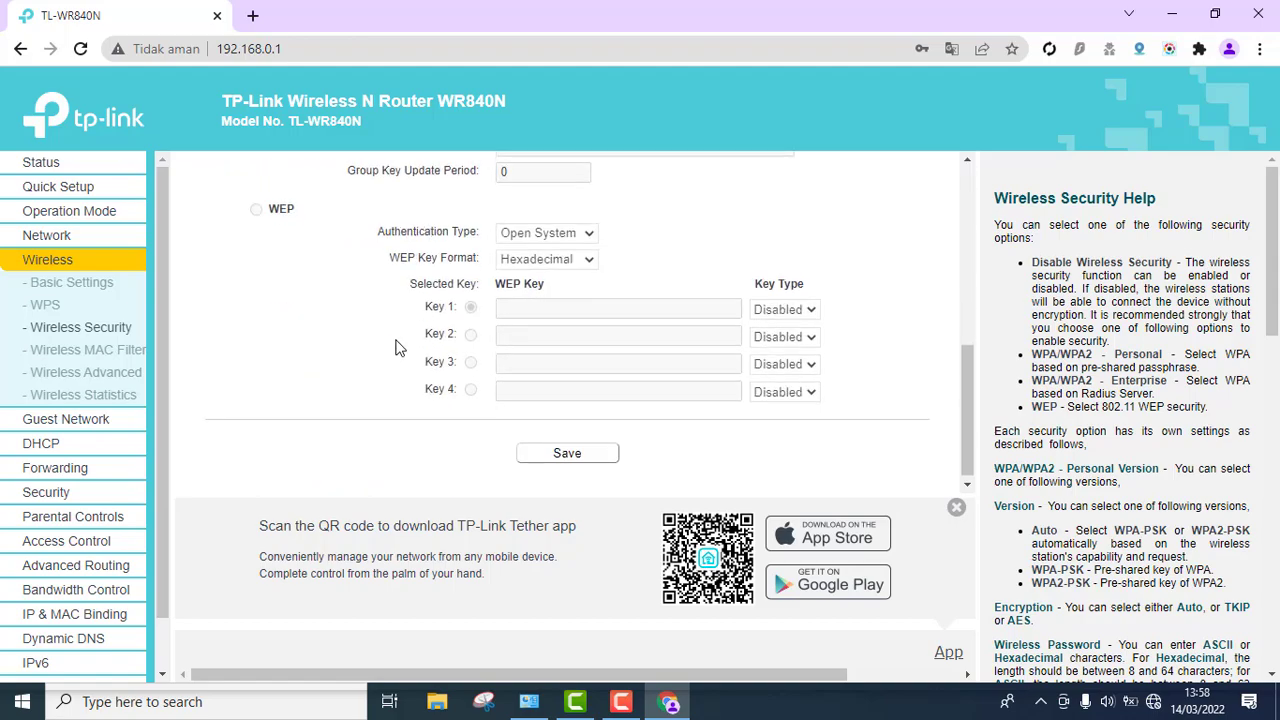
left_click(534, 452)
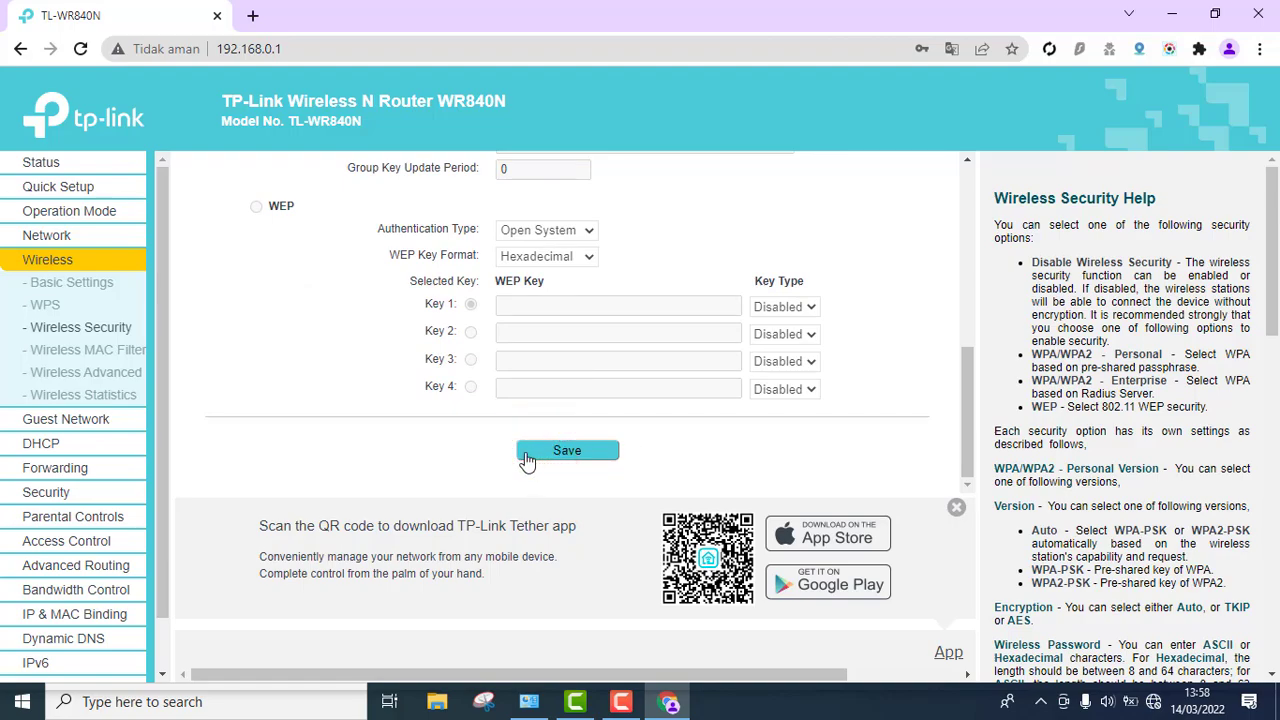
left_click(118, 374)
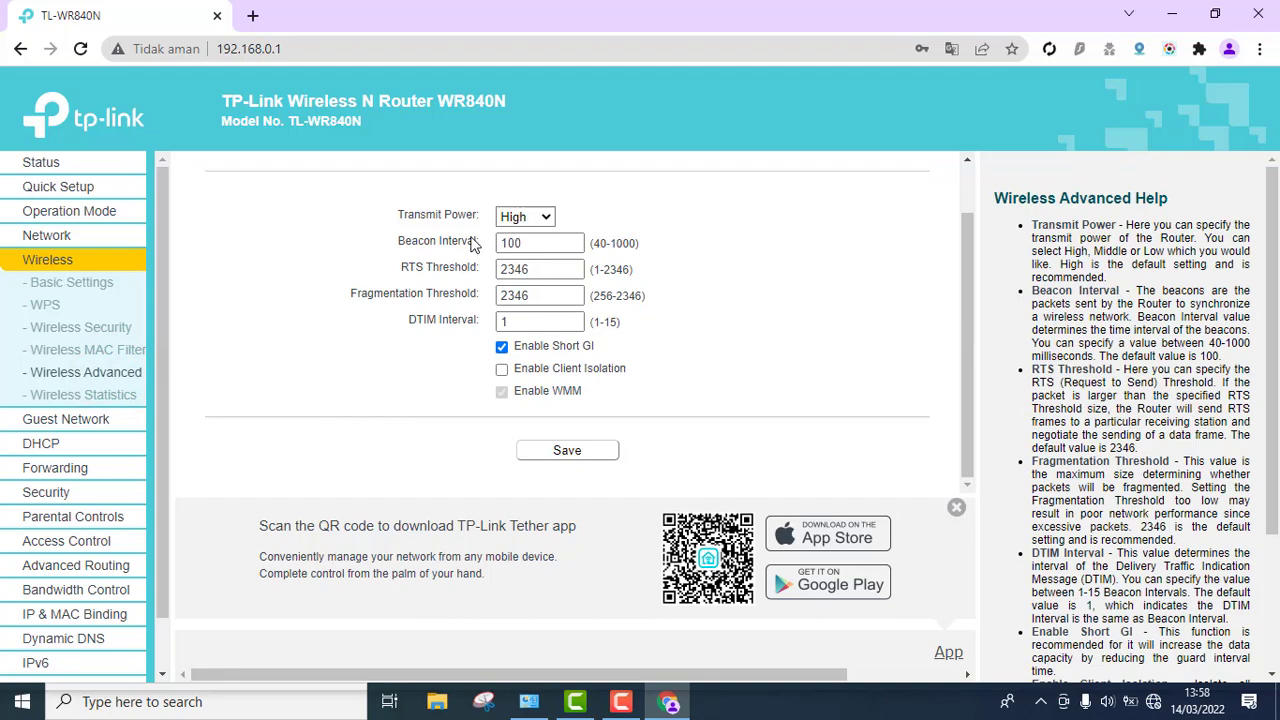
left_click(47, 238)
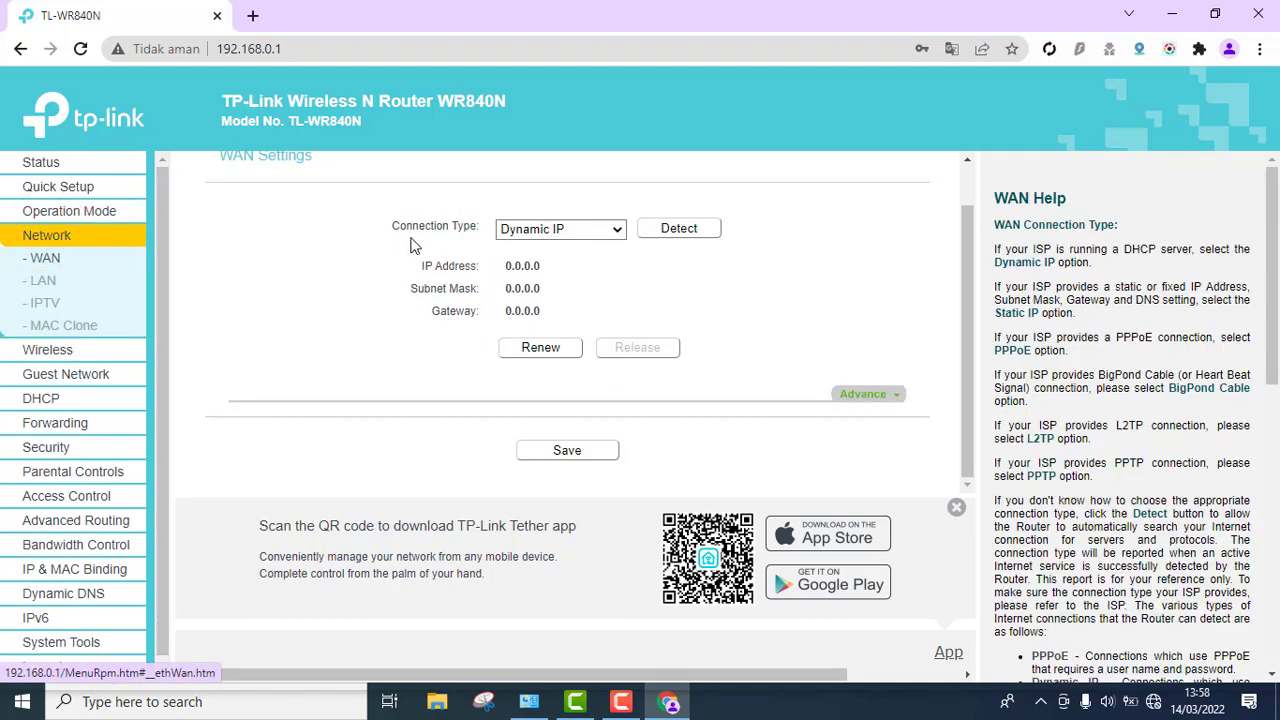
- Check the WAN connection type, then view LAN settings with IP 192.168.0.1 and mask 255.255.255.0
left_click(528, 230)
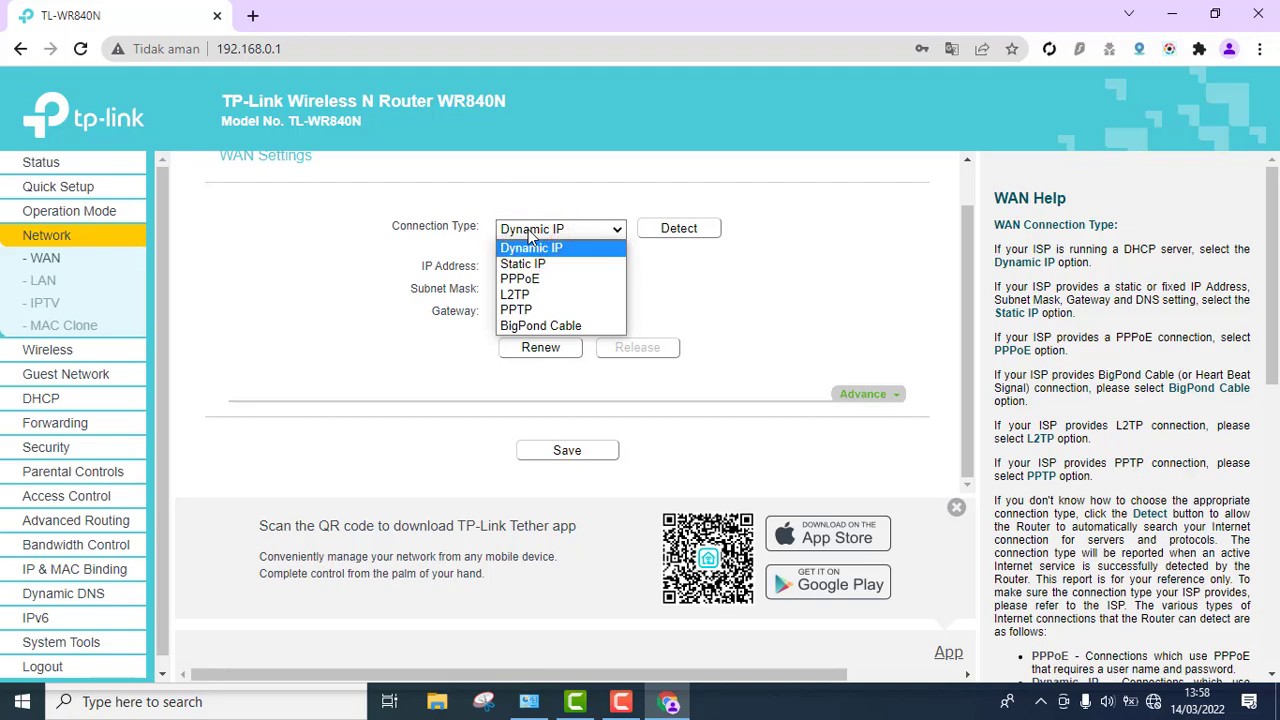
left_click(288, 258)
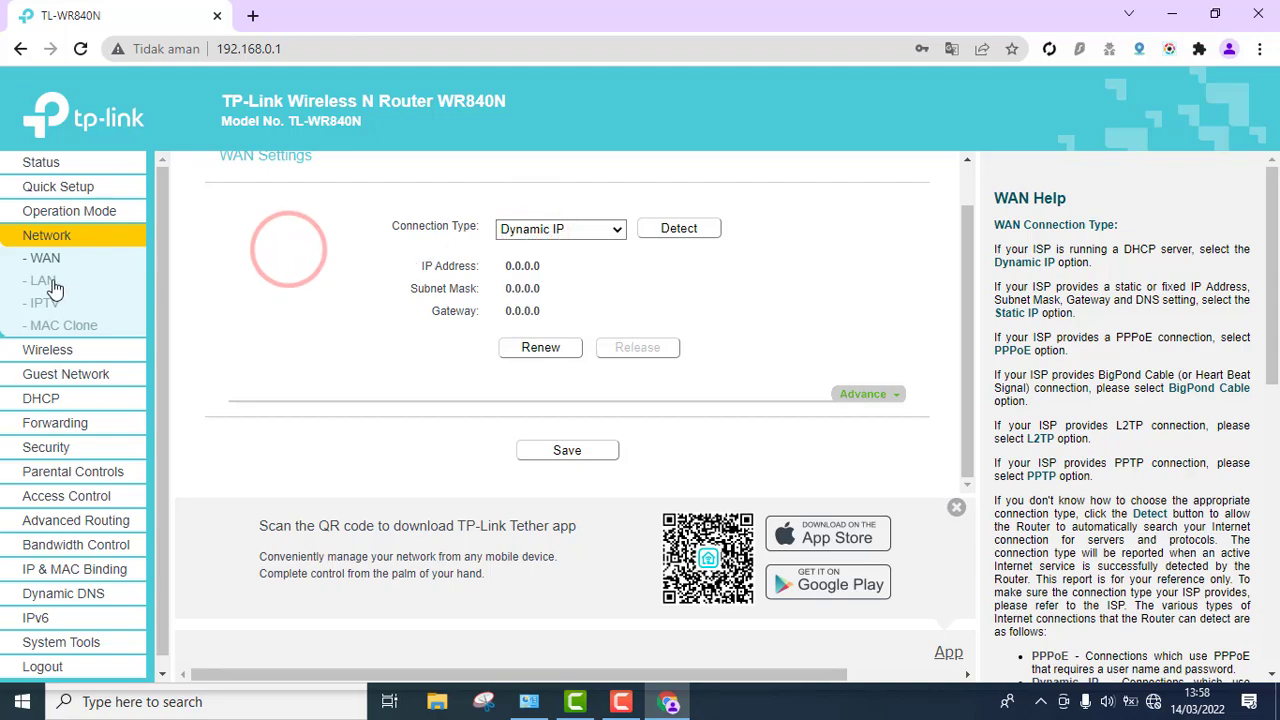
left_click(45, 281)
left_click(583, 300)
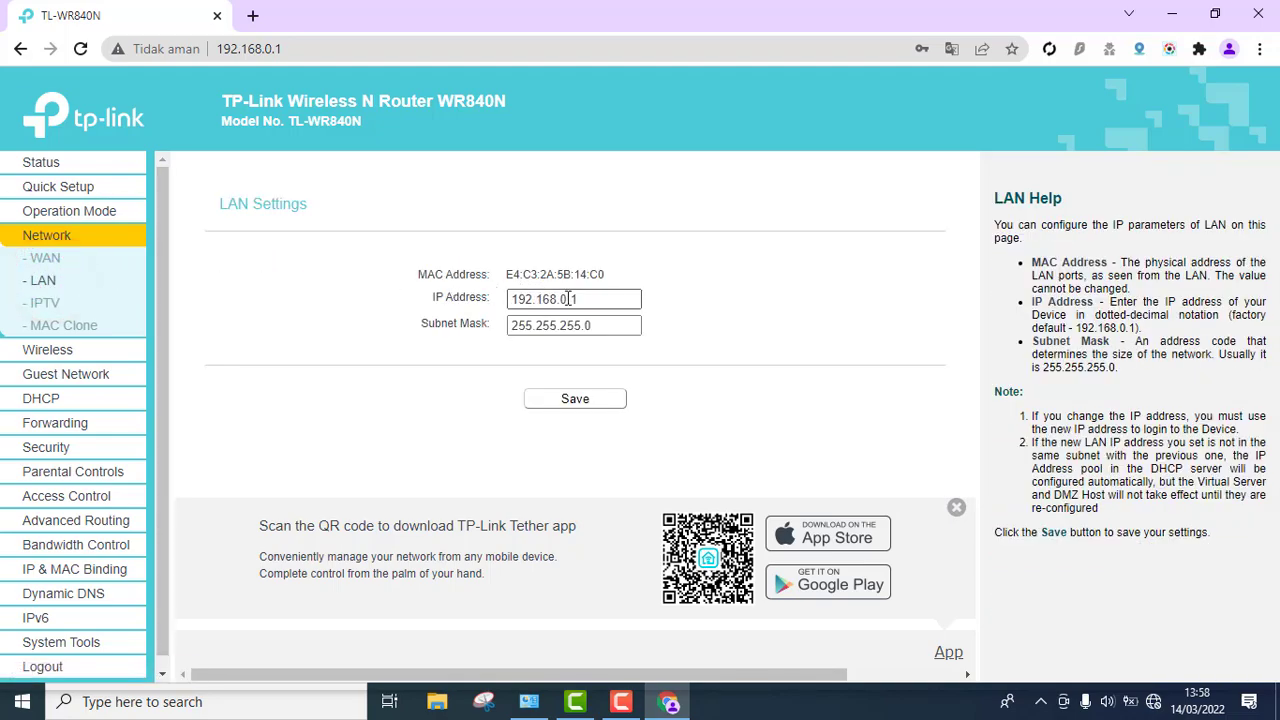
double_click(583, 300)
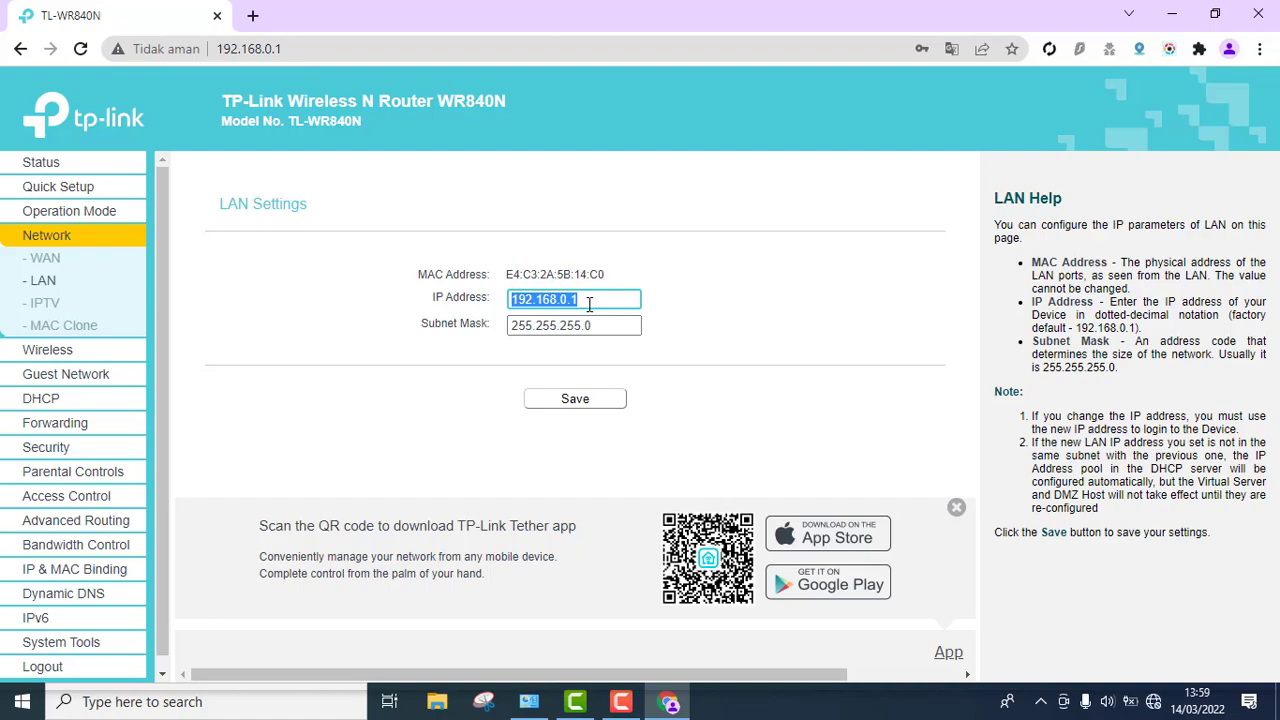
left_click(650, 290)
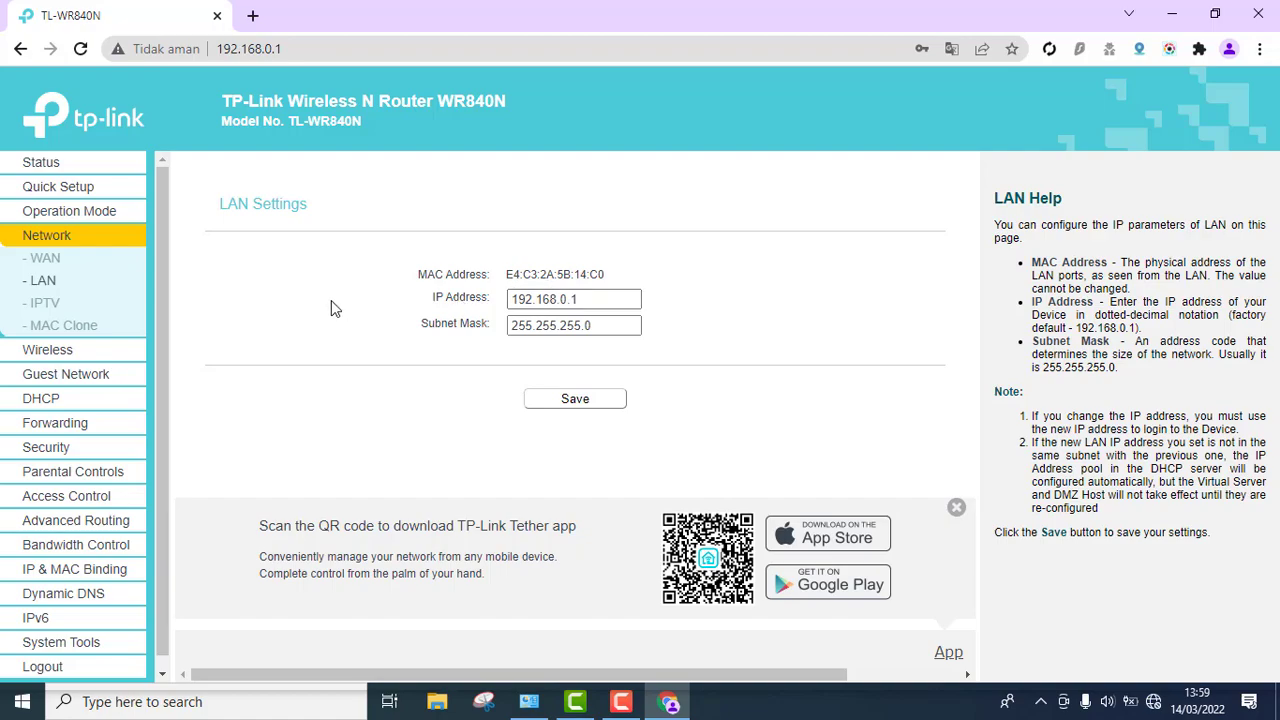
scroll(90, 412, "down", 1)
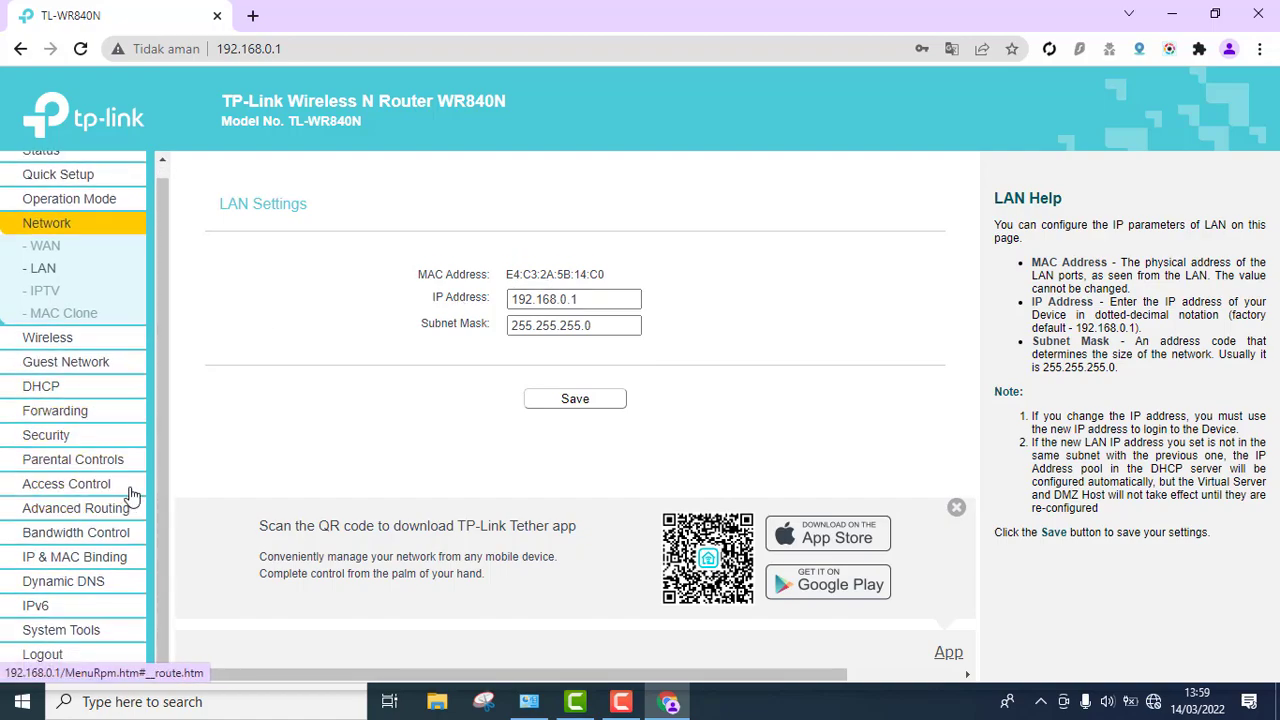
- Open System Tools > Password and enter the old admin username and password
left_click(87, 630)
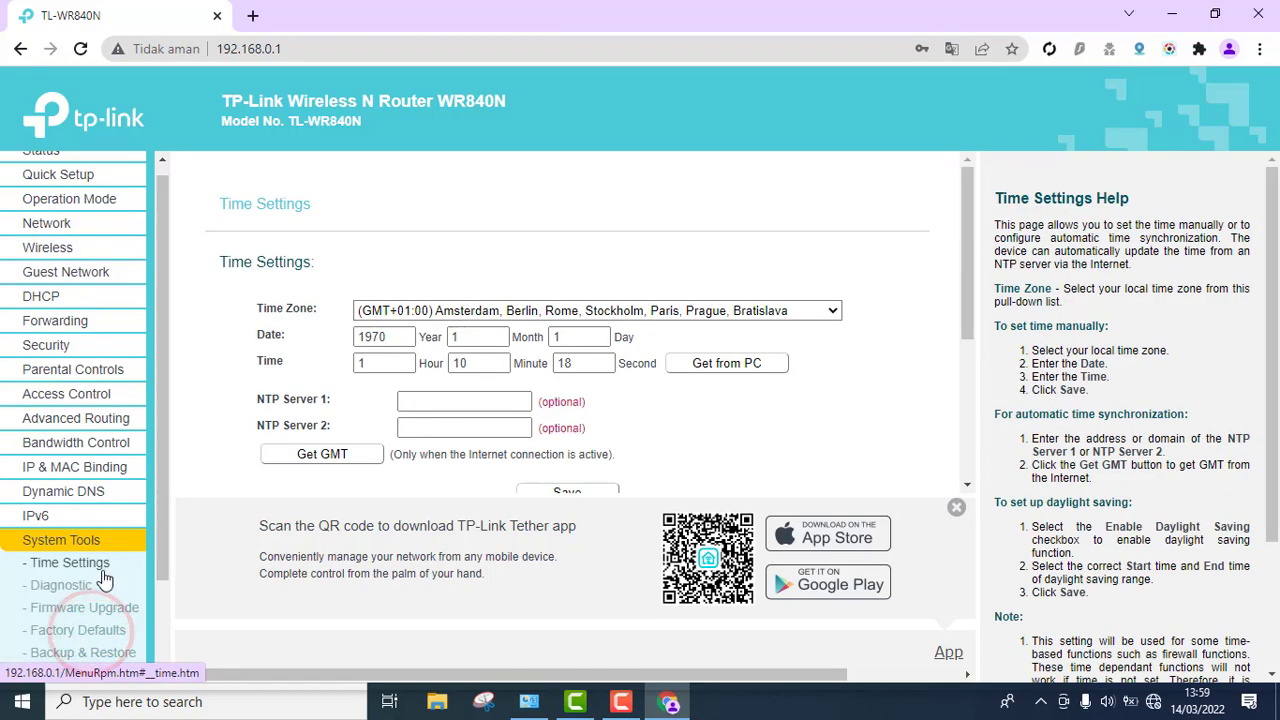
scroll(103, 560, "down", 2)
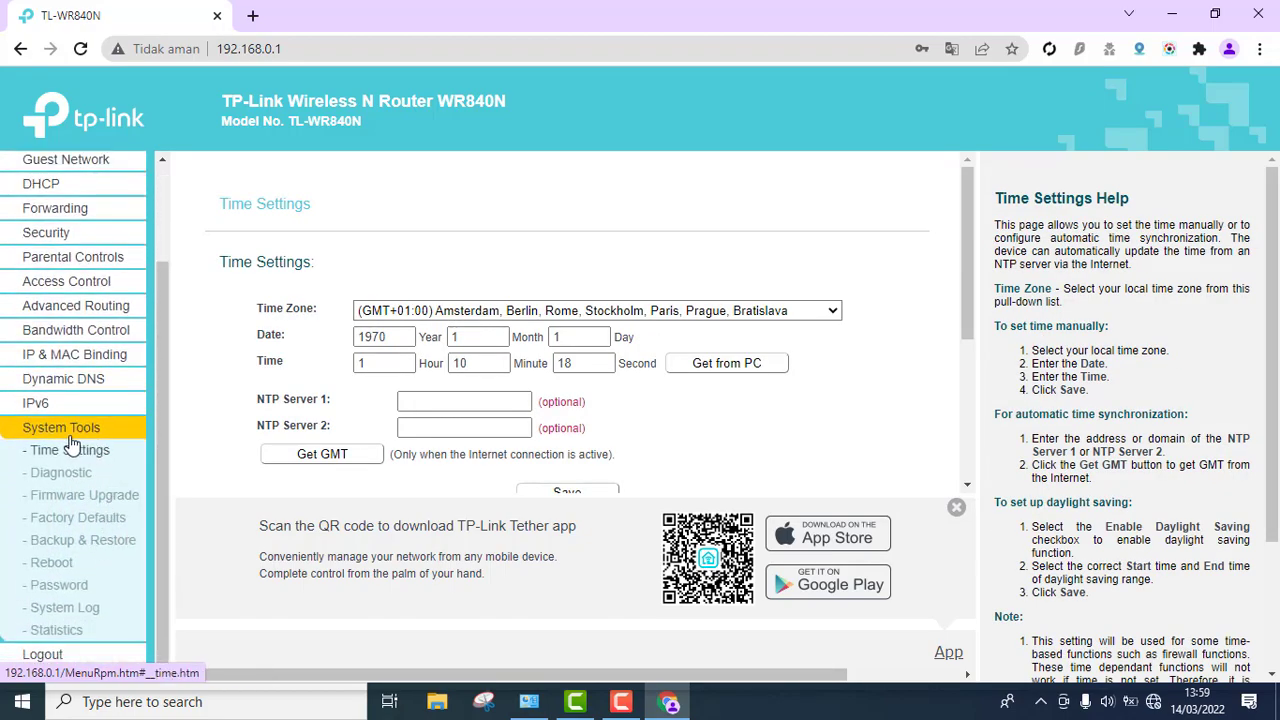
left_click(62, 598)
left_click(522, 284)
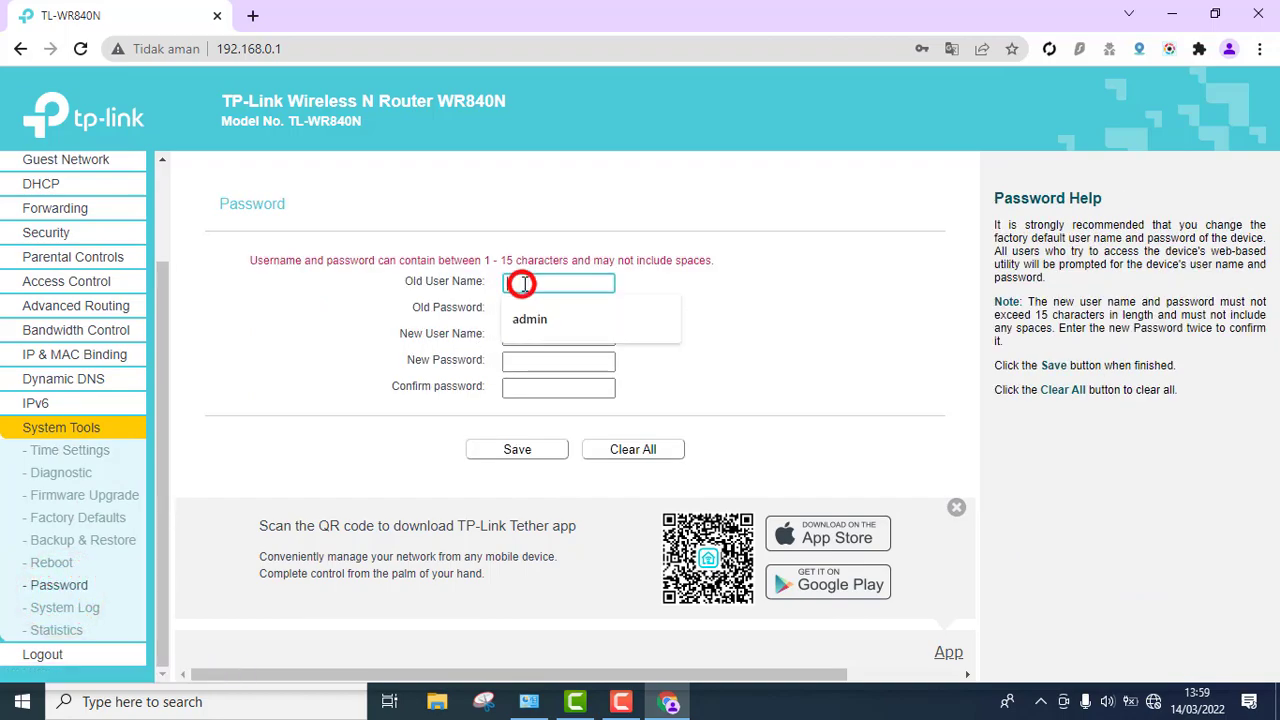
left_click(532, 319)
left_click(556, 316)
type("admin")
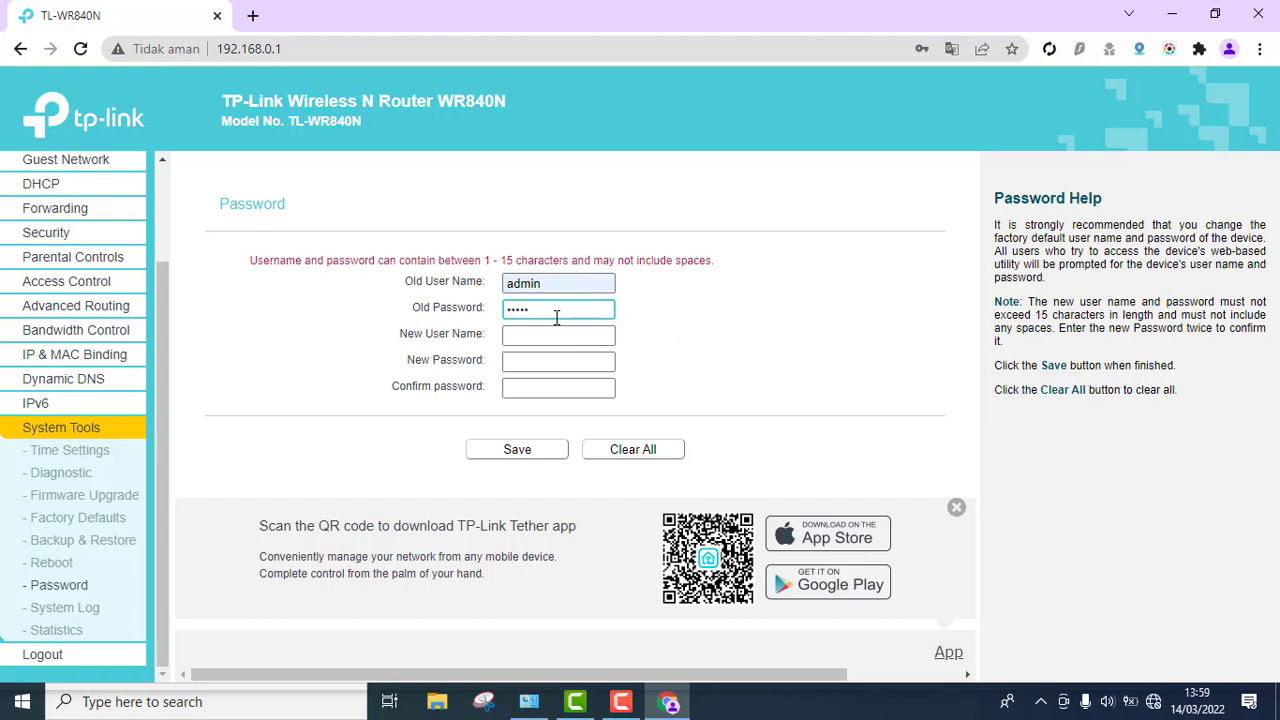
- Enter the new admin username, new password and its confirmation, then save
left_click(555, 333)
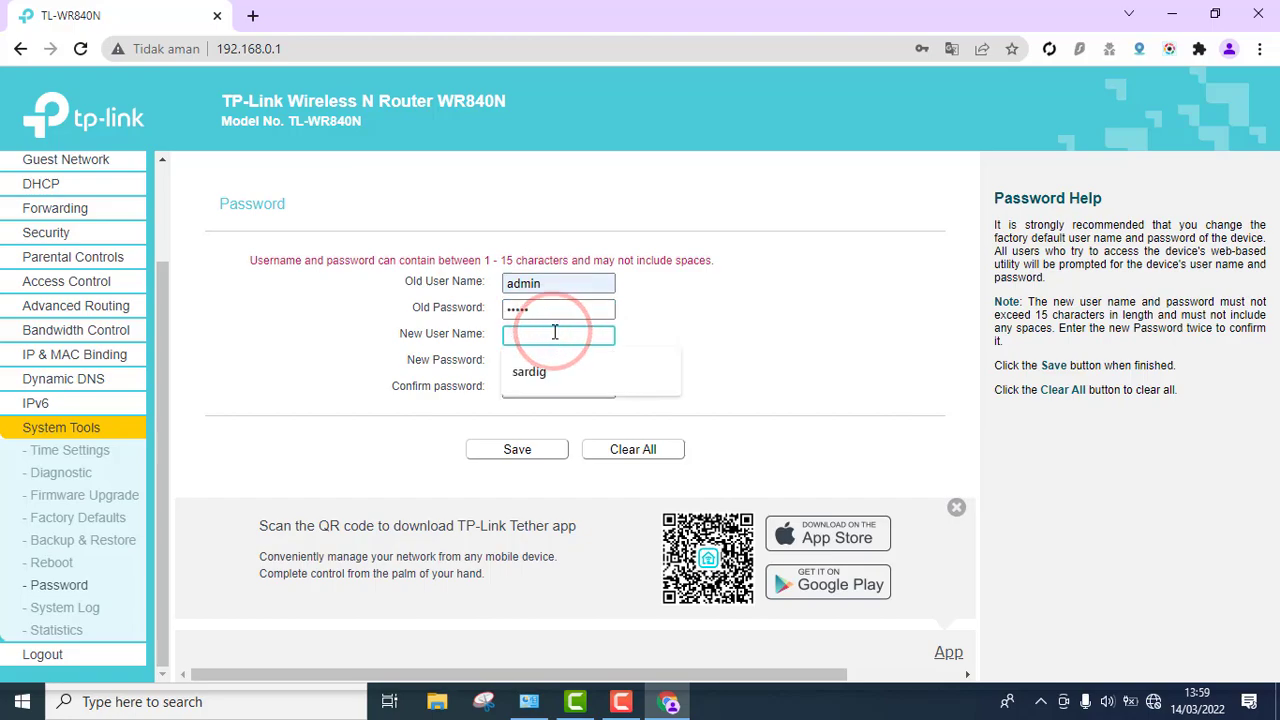
left_click(543, 379)
left_click(552, 358)
type("sardig")
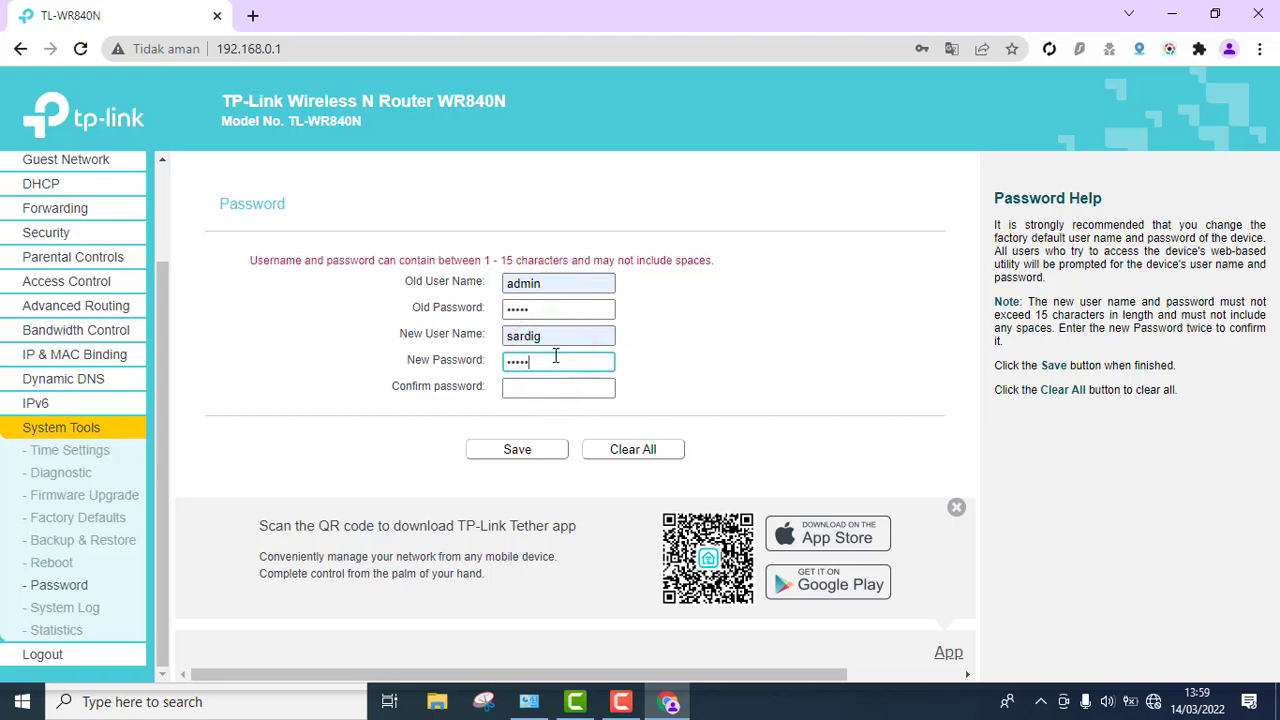
left_click(543, 389)
type("sardi")
left_click(545, 450)
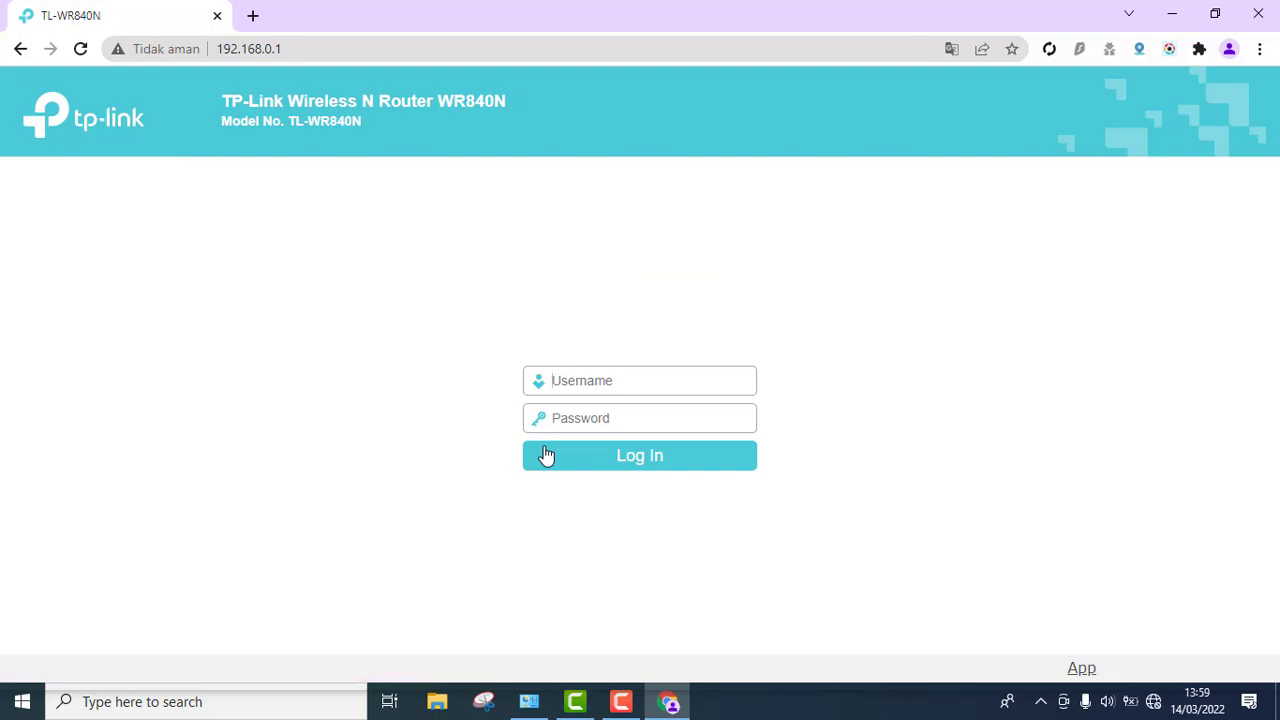
- Log in with the new admin username and password, correcting a username typo
type("sardif")
left_click(614, 387)
key("BackSpace")
type("g")
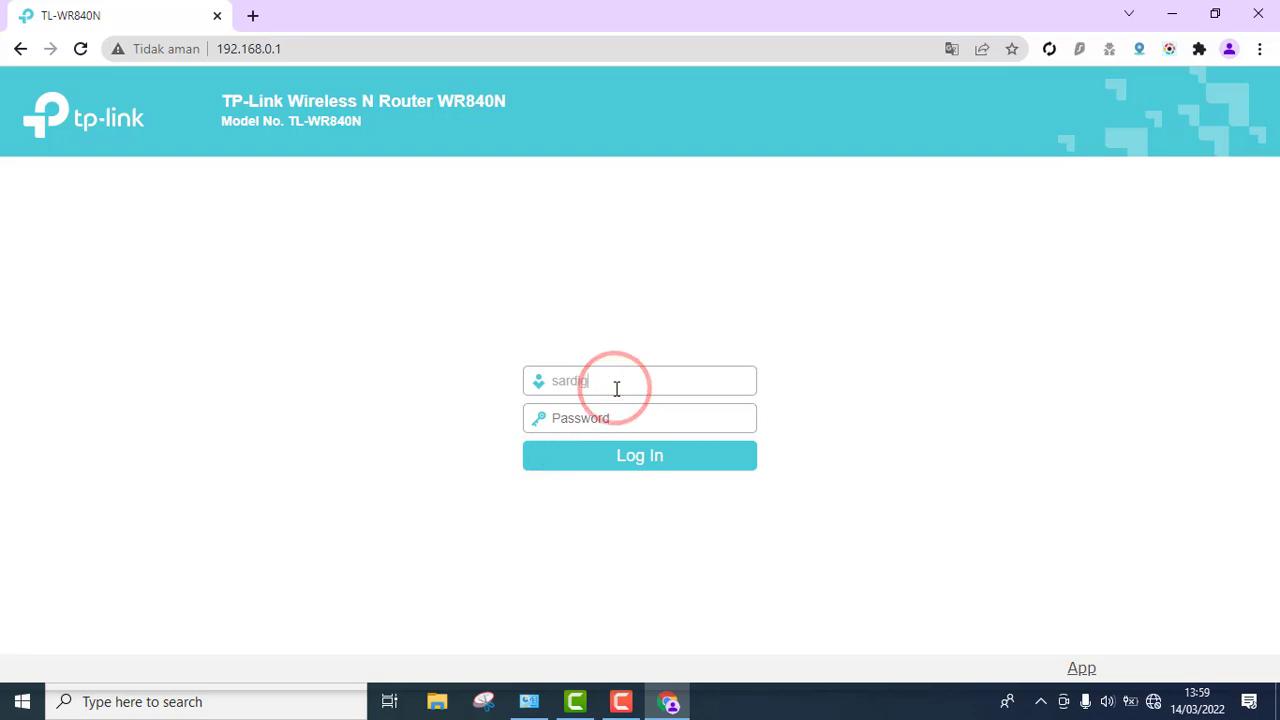
left_click(609, 420)
type("1234")
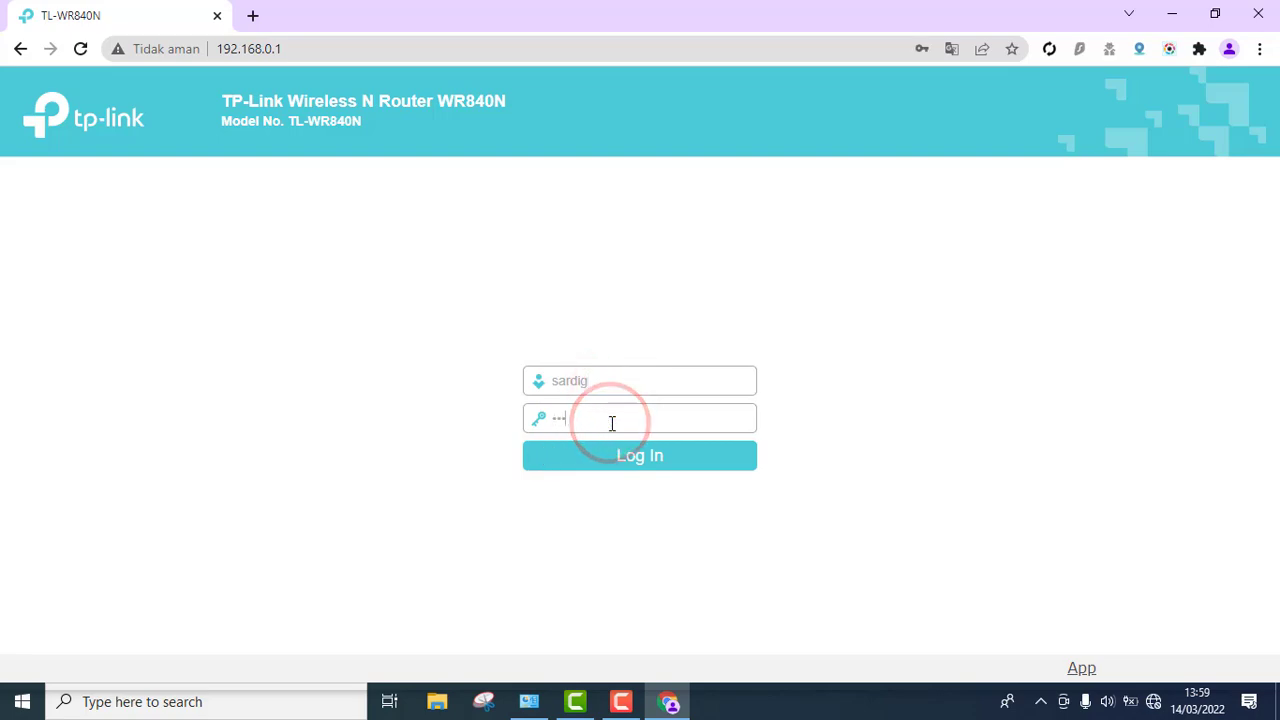
type("5")
left_click(631, 468)
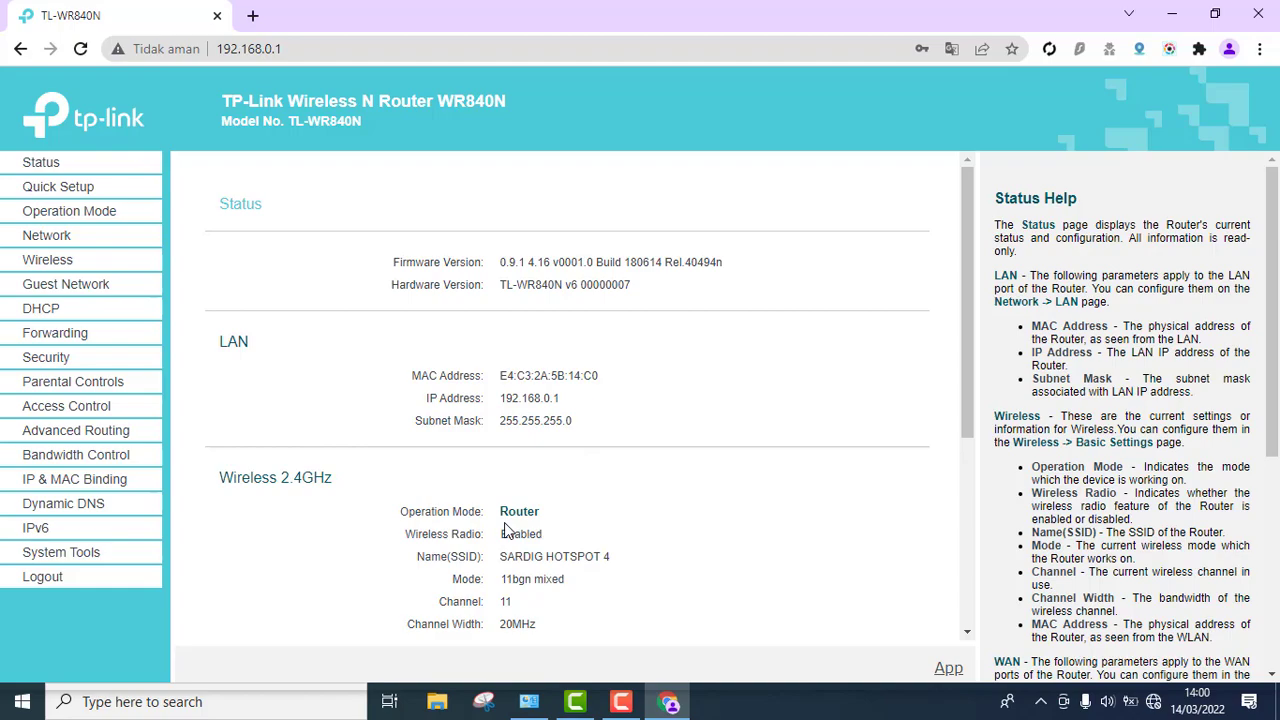
- Visit Operation Mode, then Network > LAN to show IP address 192.168.0.1
left_click(70, 214)
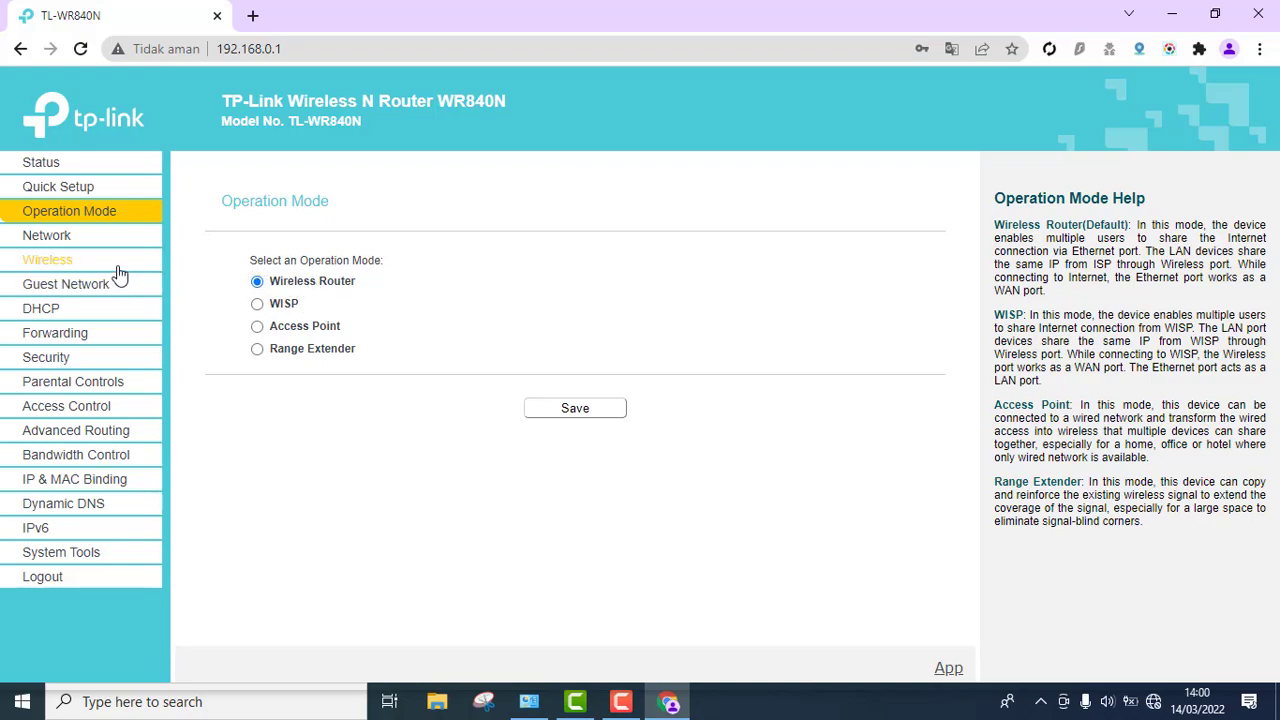
left_click(74, 235)
left_click(55, 282)
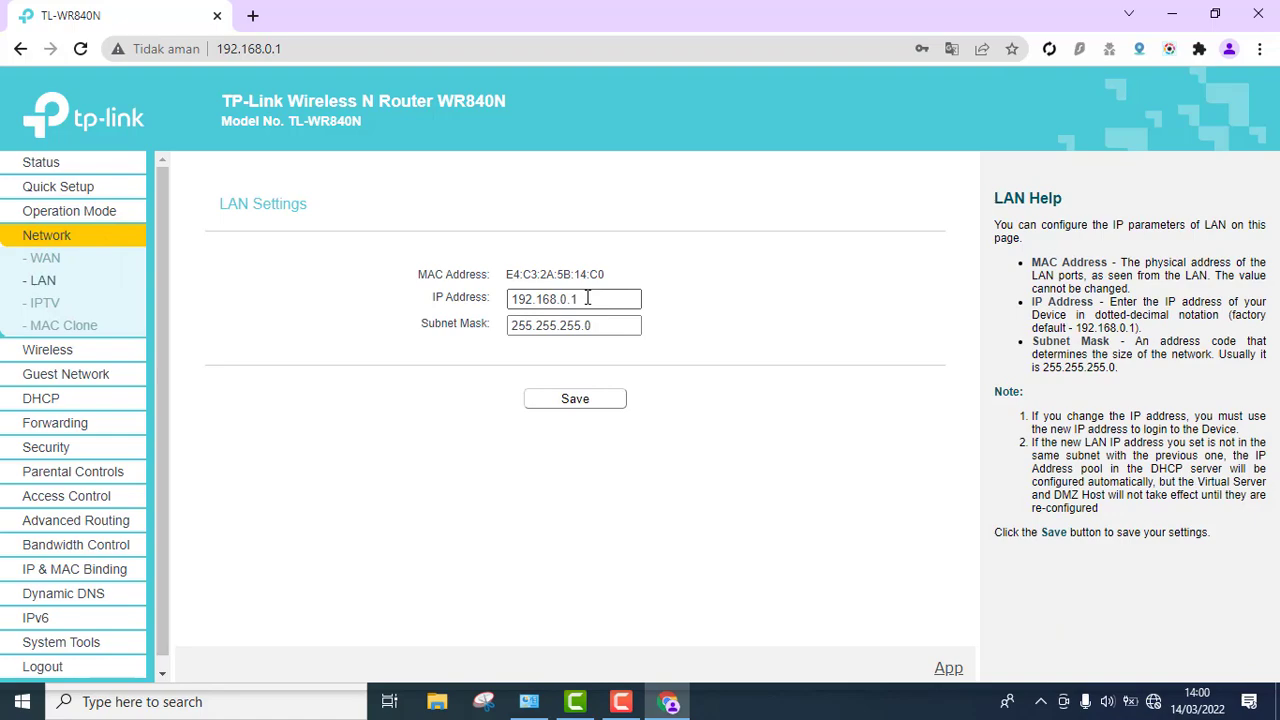
- Replace the trailing 0.1 of the LAN IP with 40.4, making 192.168.40.4, and save
left_click_drag(588, 299, 565, 302)
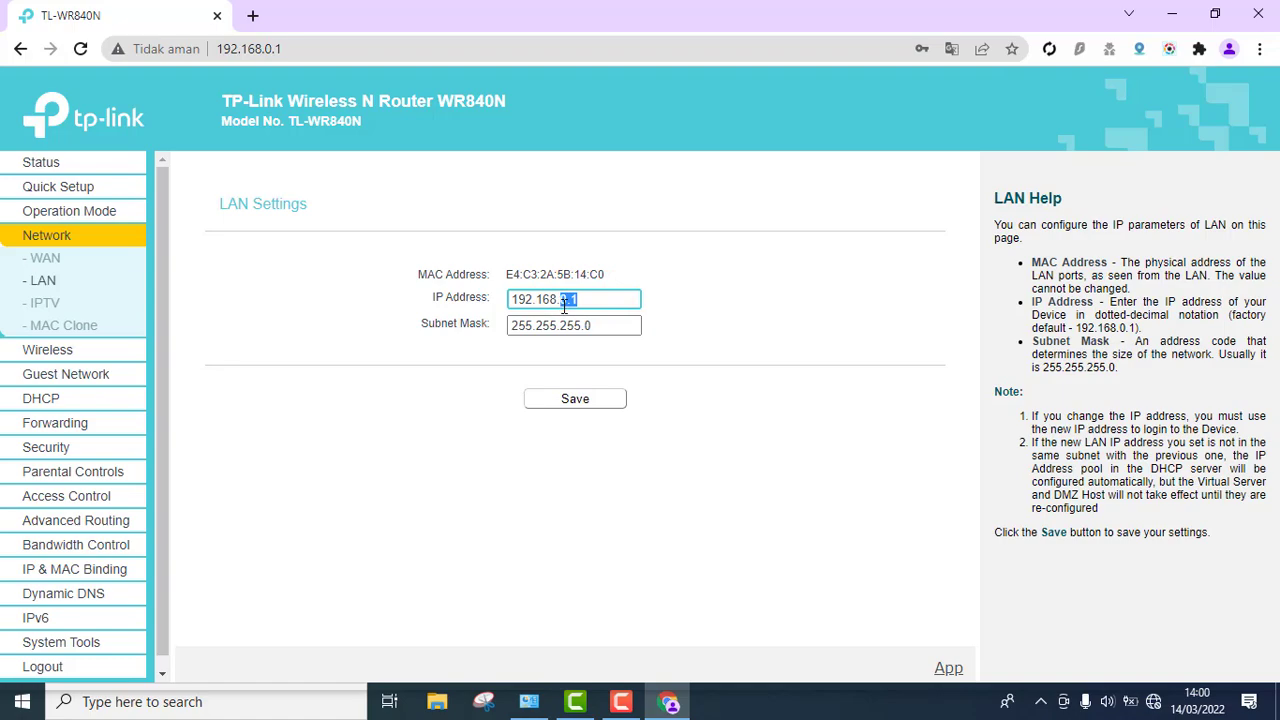
type("40.4")
left_click(664, 346)
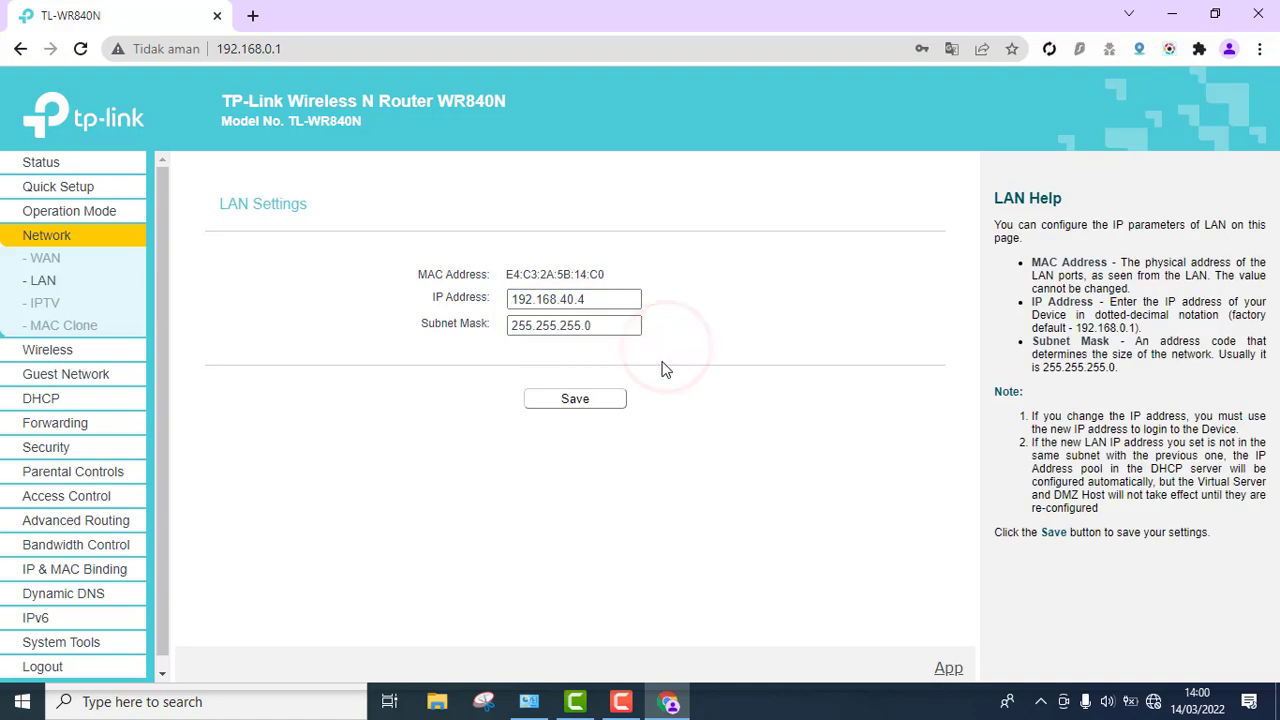
left_click(608, 400)
- Confirm the reboot, then log in at 192.168.40.4 with the new admin username and password
left_click(722, 180)
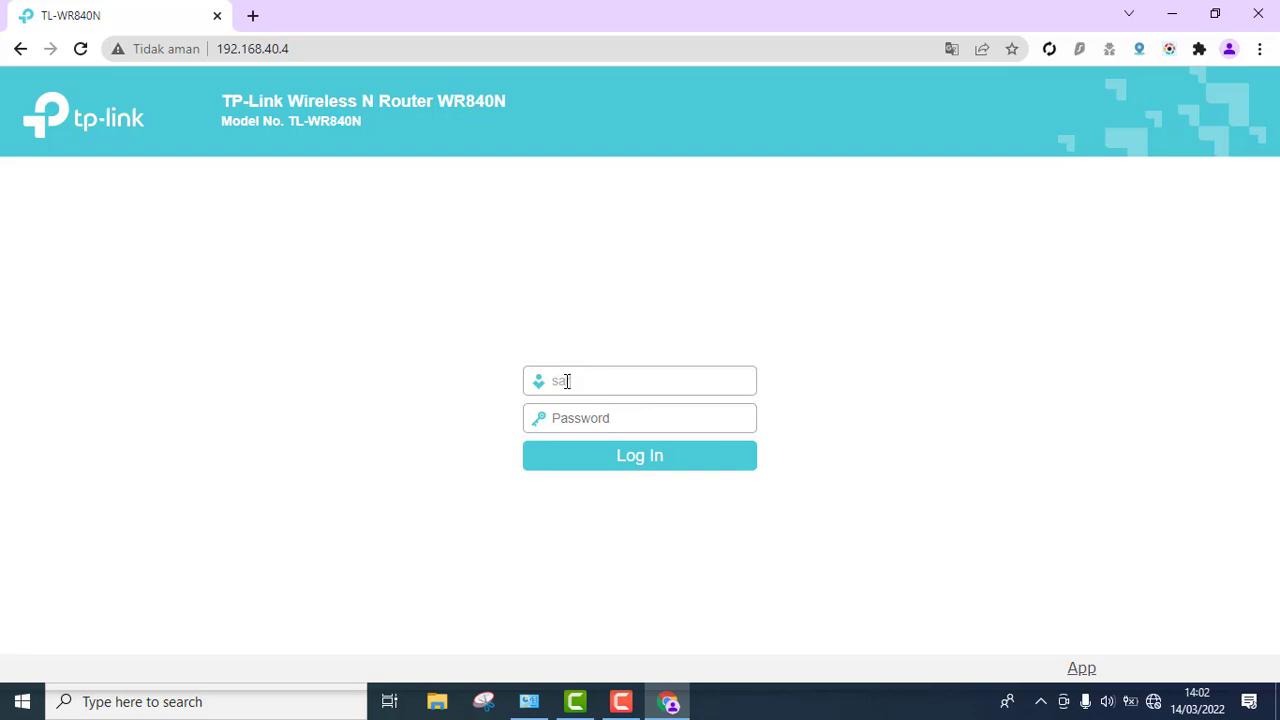
type("••")
left_click(652, 460)
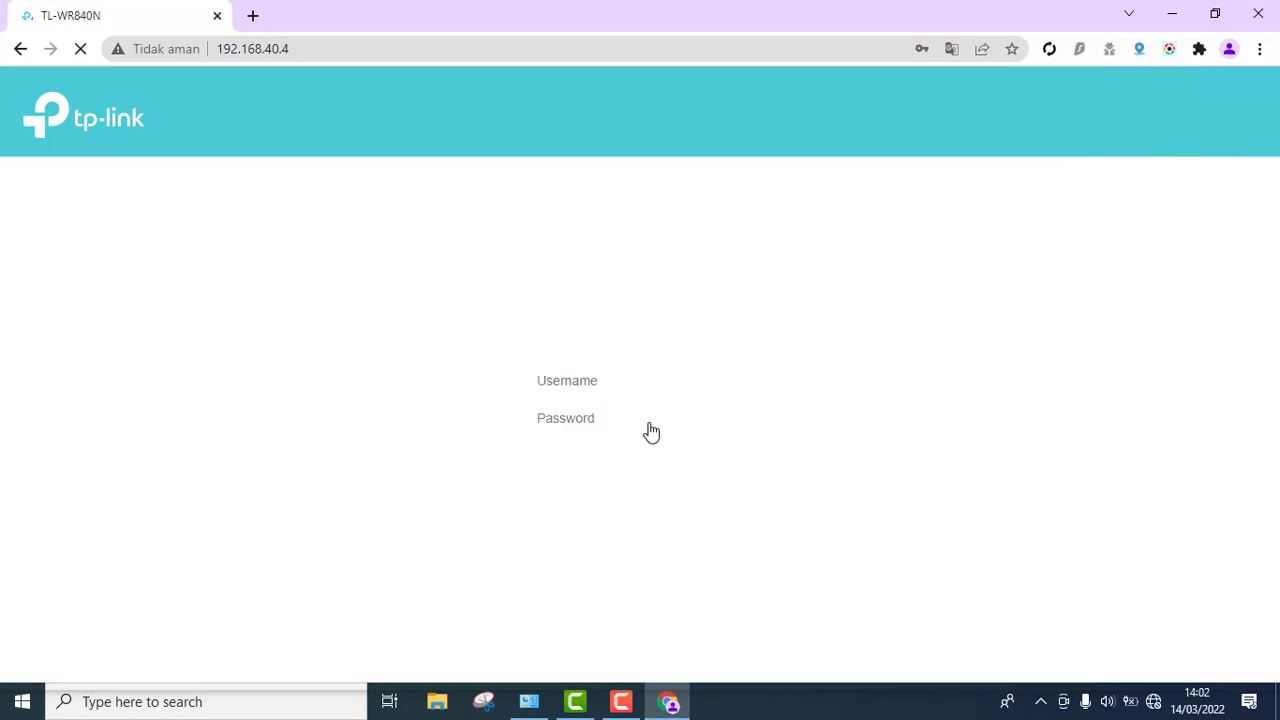
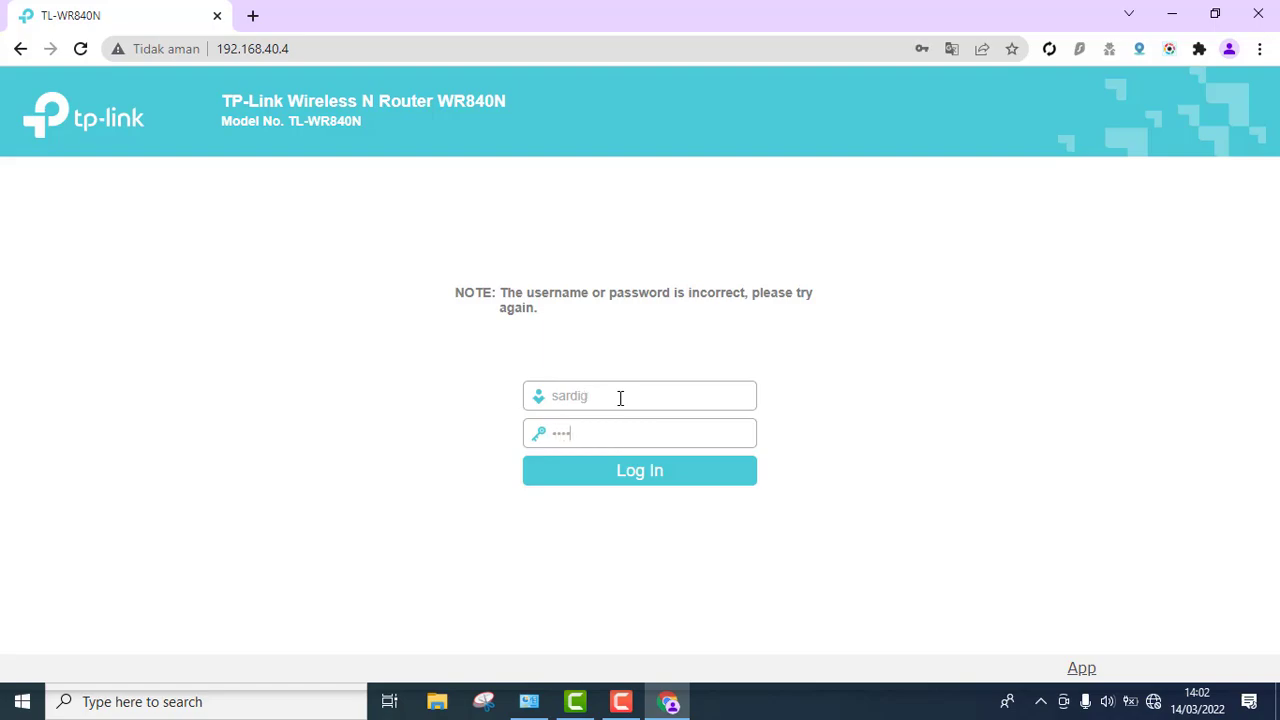
- Submit the new admin credentials to reach the Status page and decline Chrome's 'Simpan sandi?' prompt
key("Return")
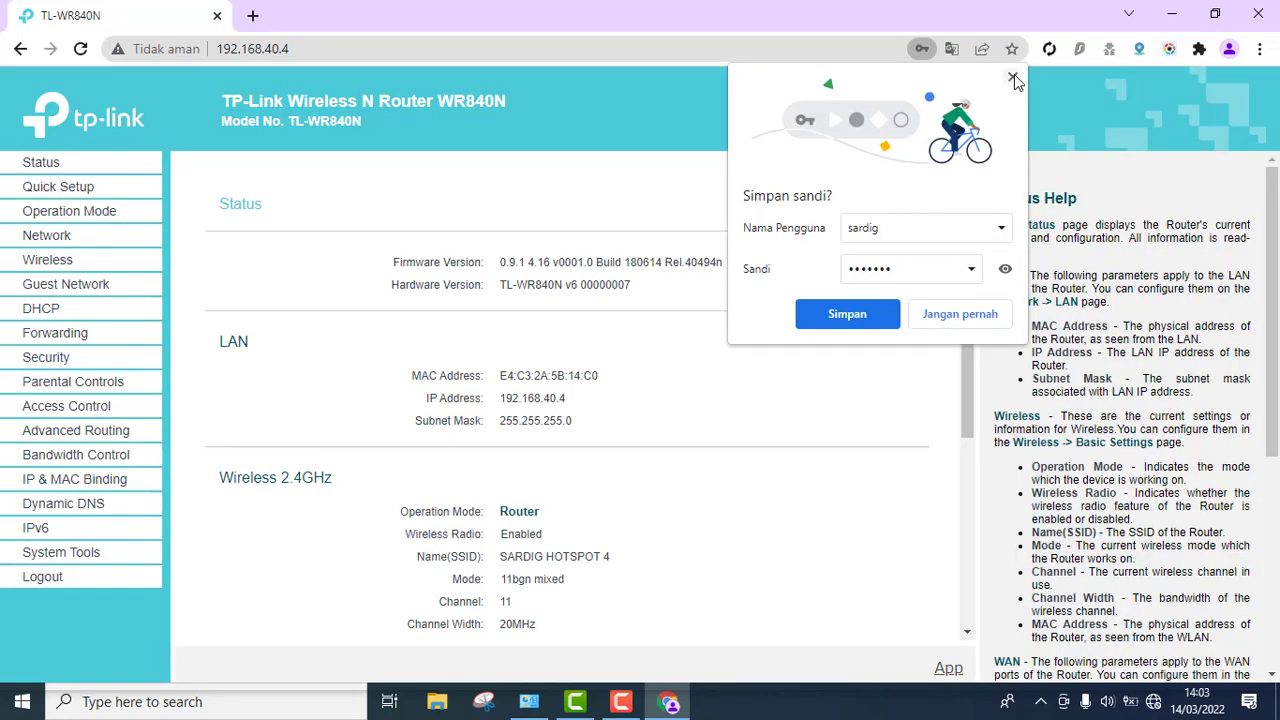
left_click(1012, 77)
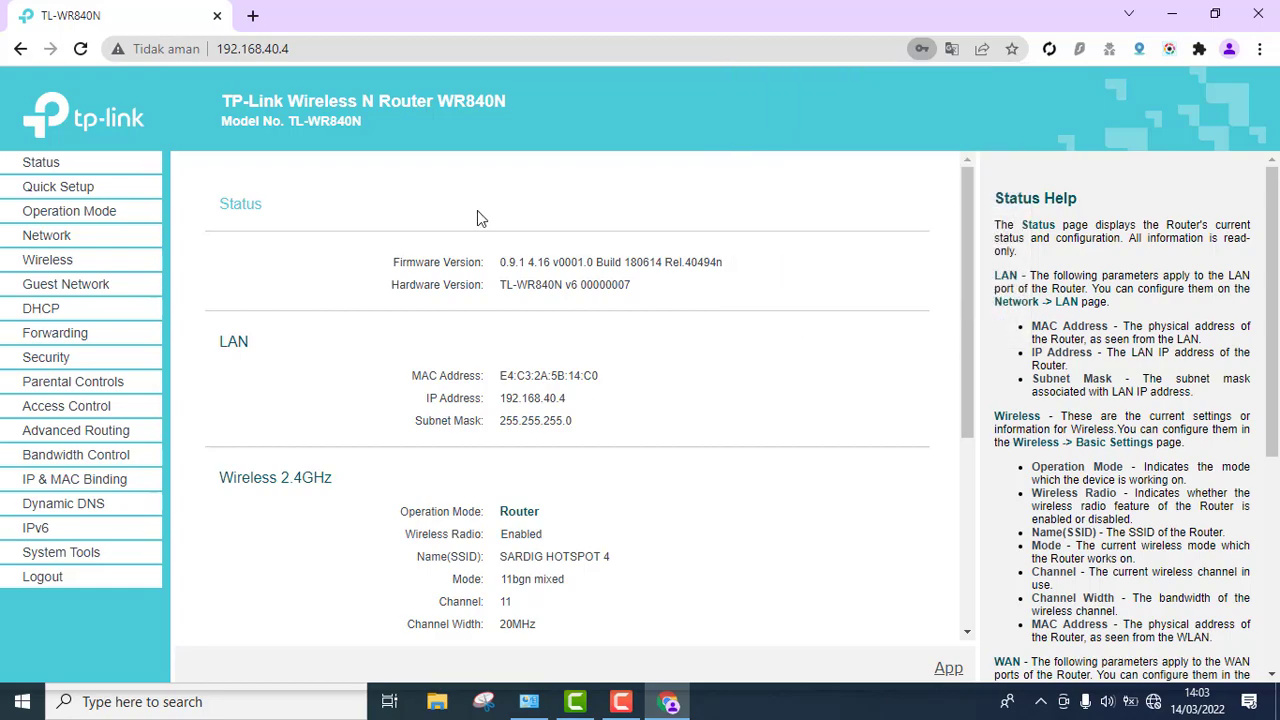
- On the DHCP Settings page, set DHCP Server to Disable
left_click(40, 312)
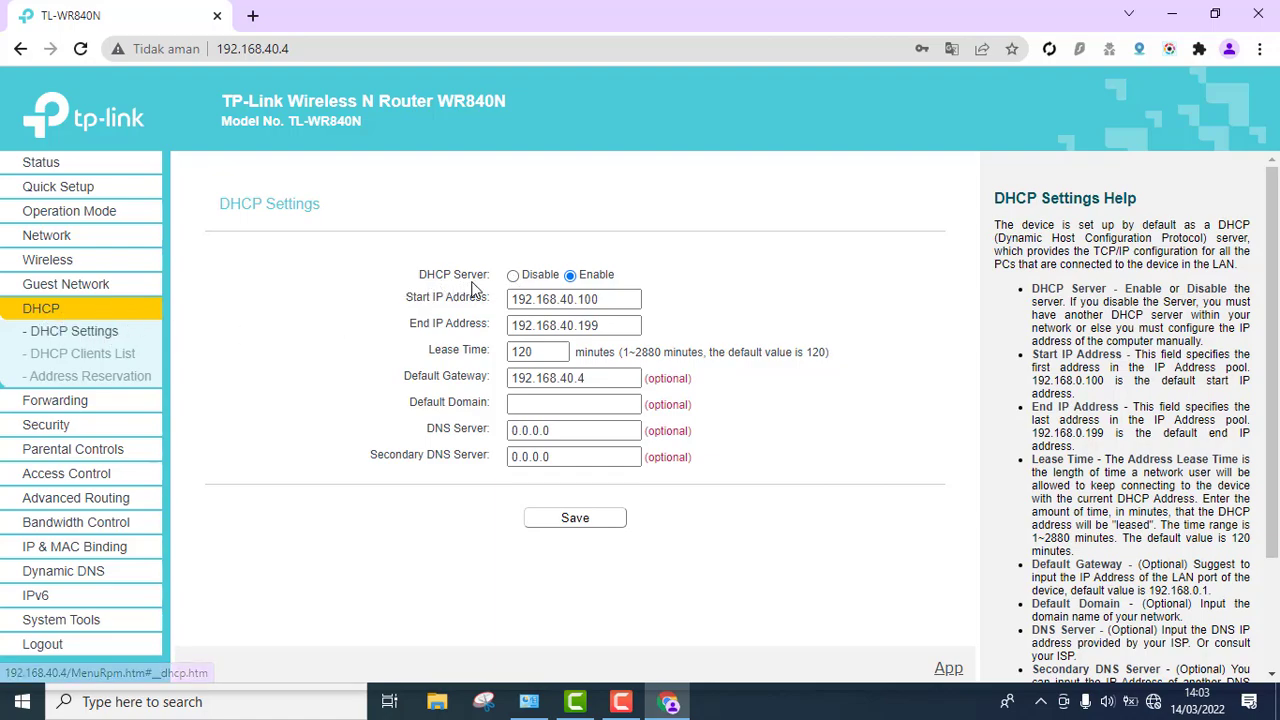
left_click(513, 277)
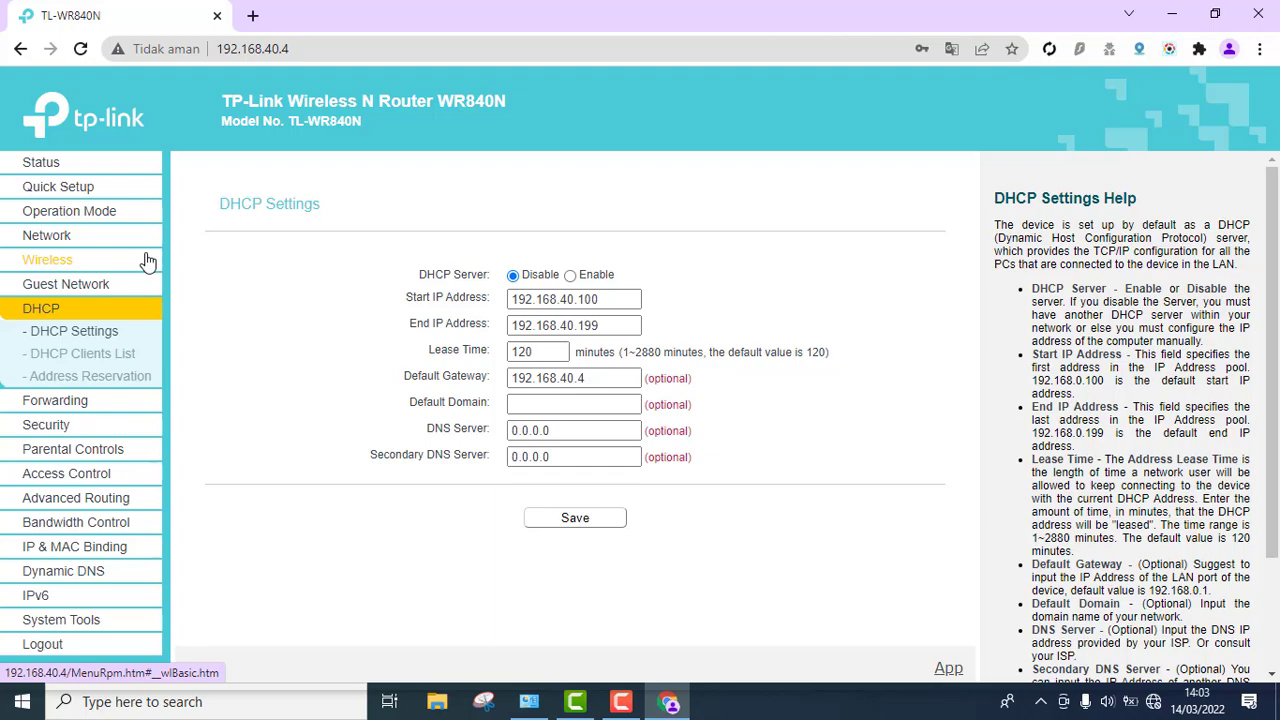
- Connect the PC to the SARDIG HOTSPOT 4 Wi-Fi network from the taskbar network list
left_click(1155, 704)
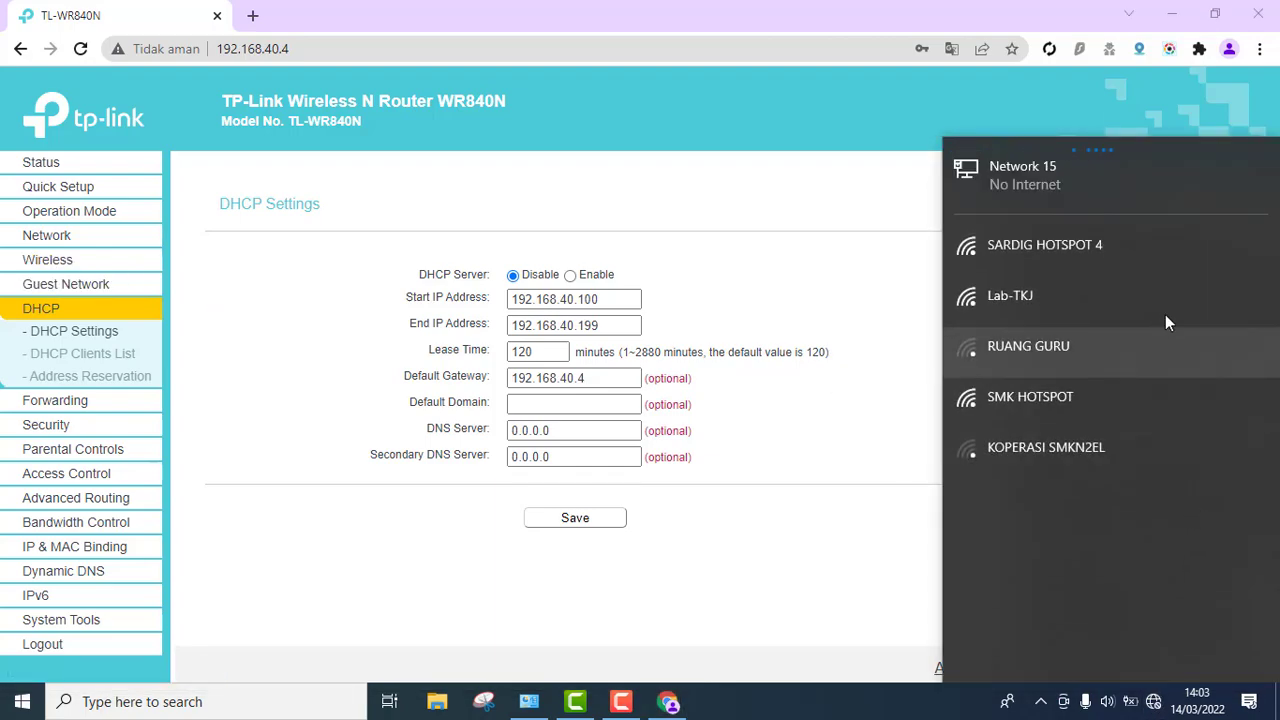
left_click(1125, 252)
left_click(1185, 370)
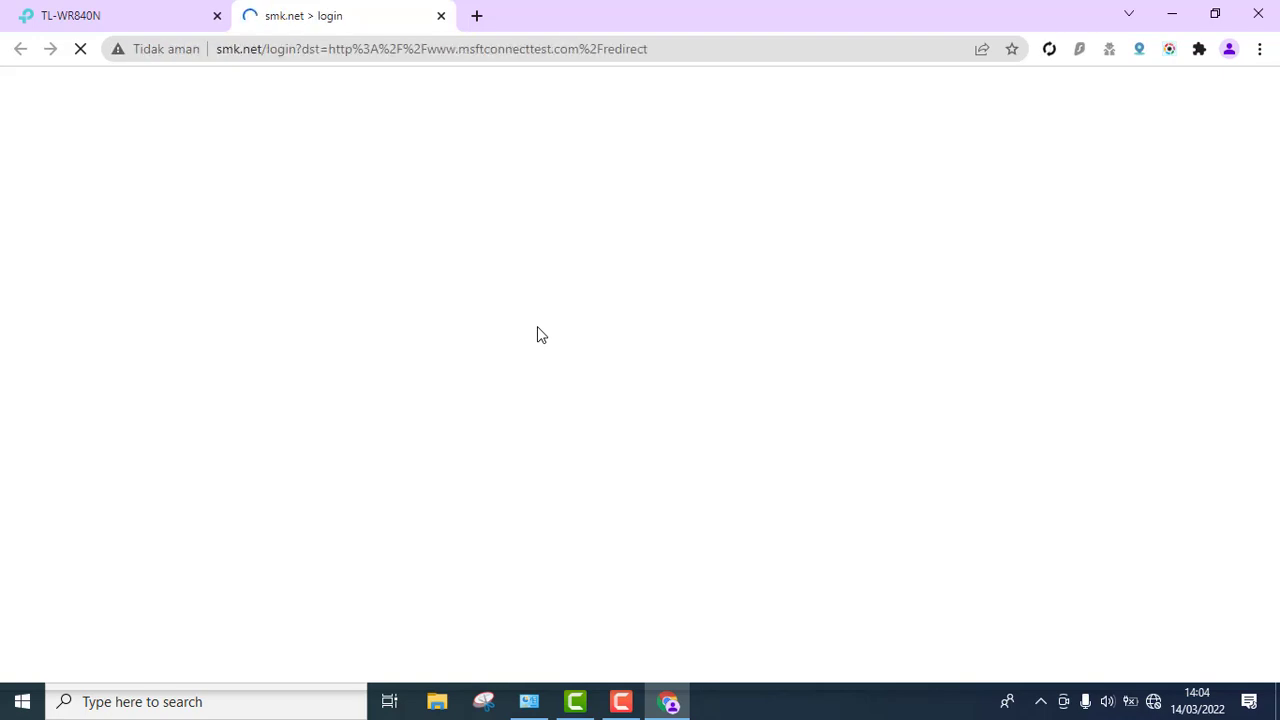
- Submit a voucher code in the Kode Voucher field, then replace the rejected code with another
left_click(573, 243)
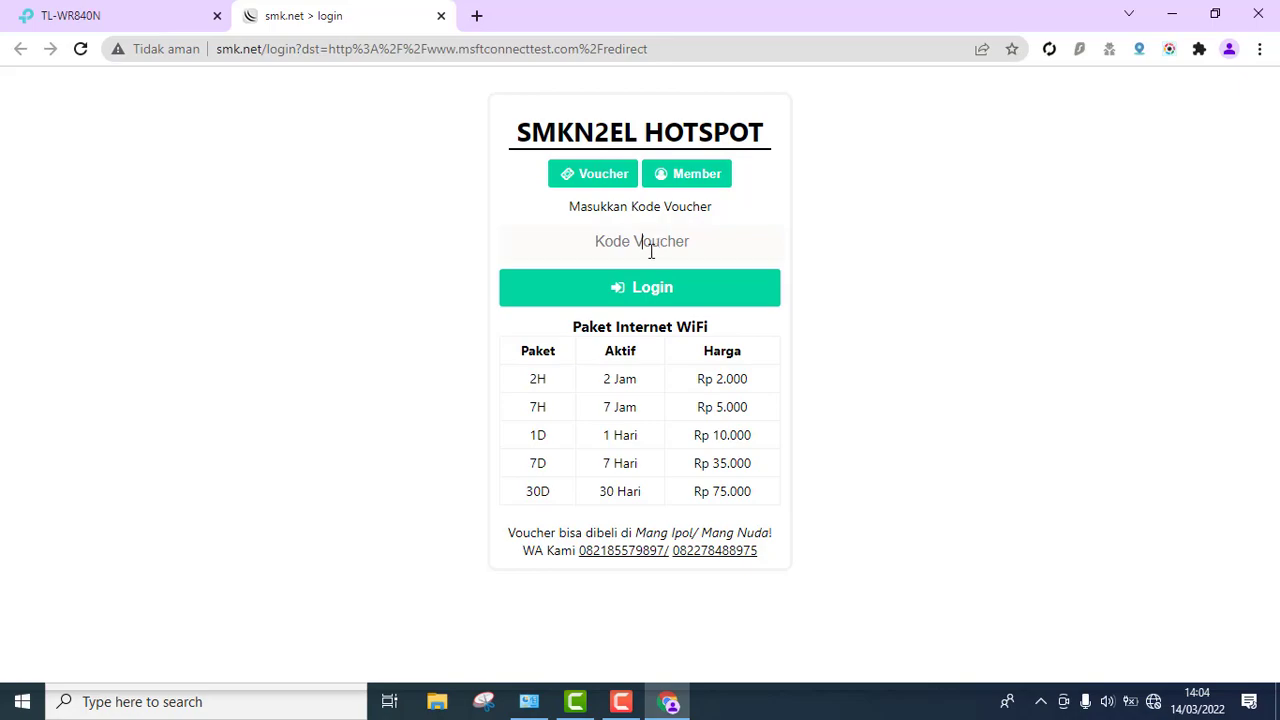
type("srd")
key("Return")
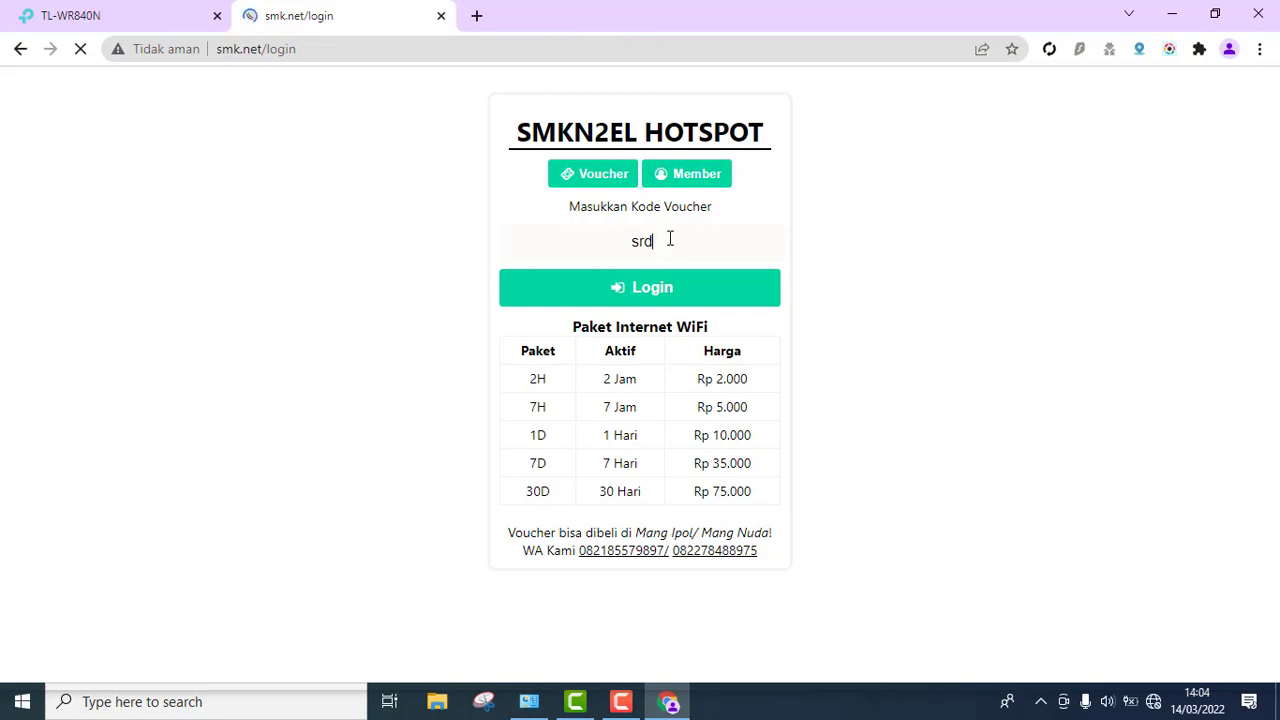
left_click_drag(672, 240, 600, 244)
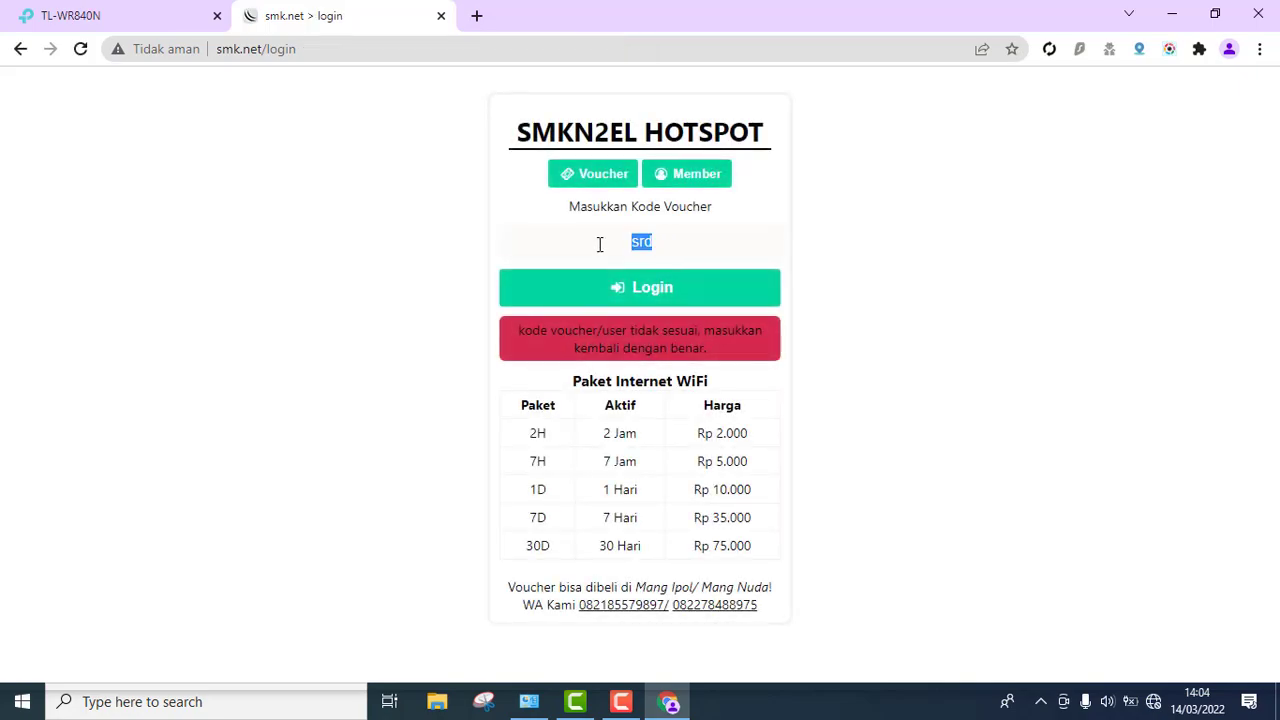
type("af")
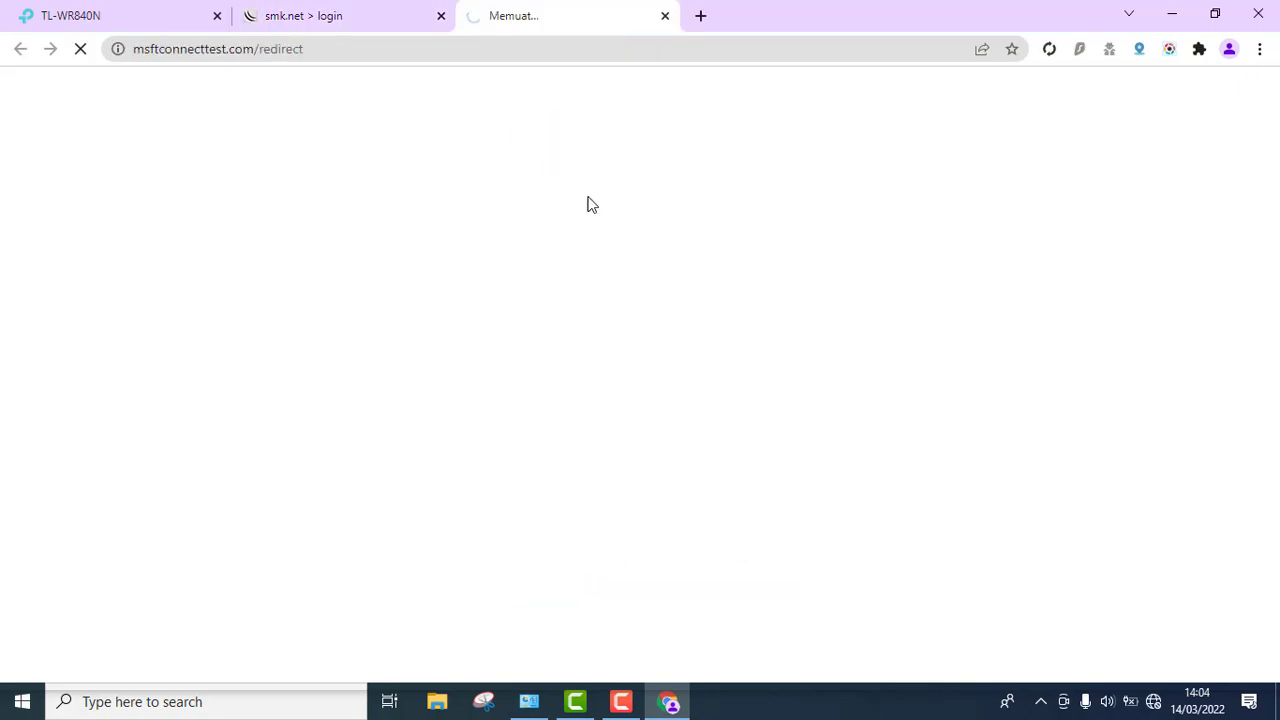
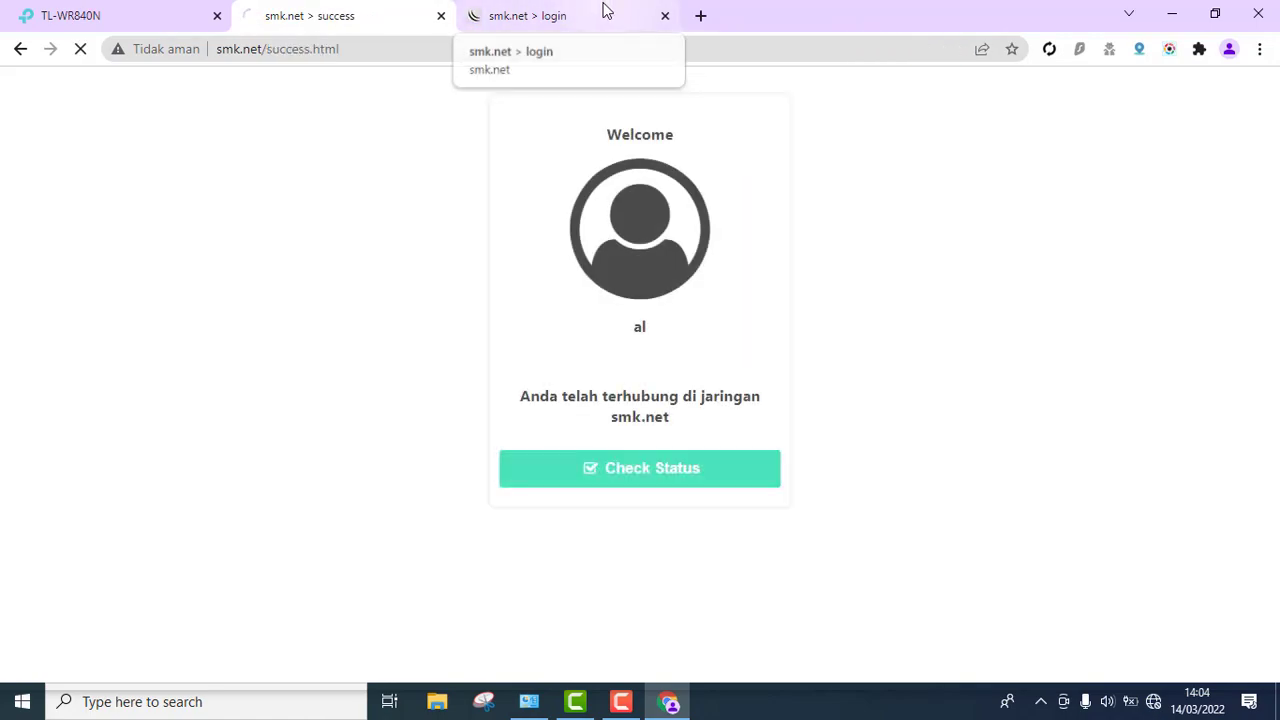
- Close the leftover smk.net login tab and bring up the wireless network list
left_click(665, 16)
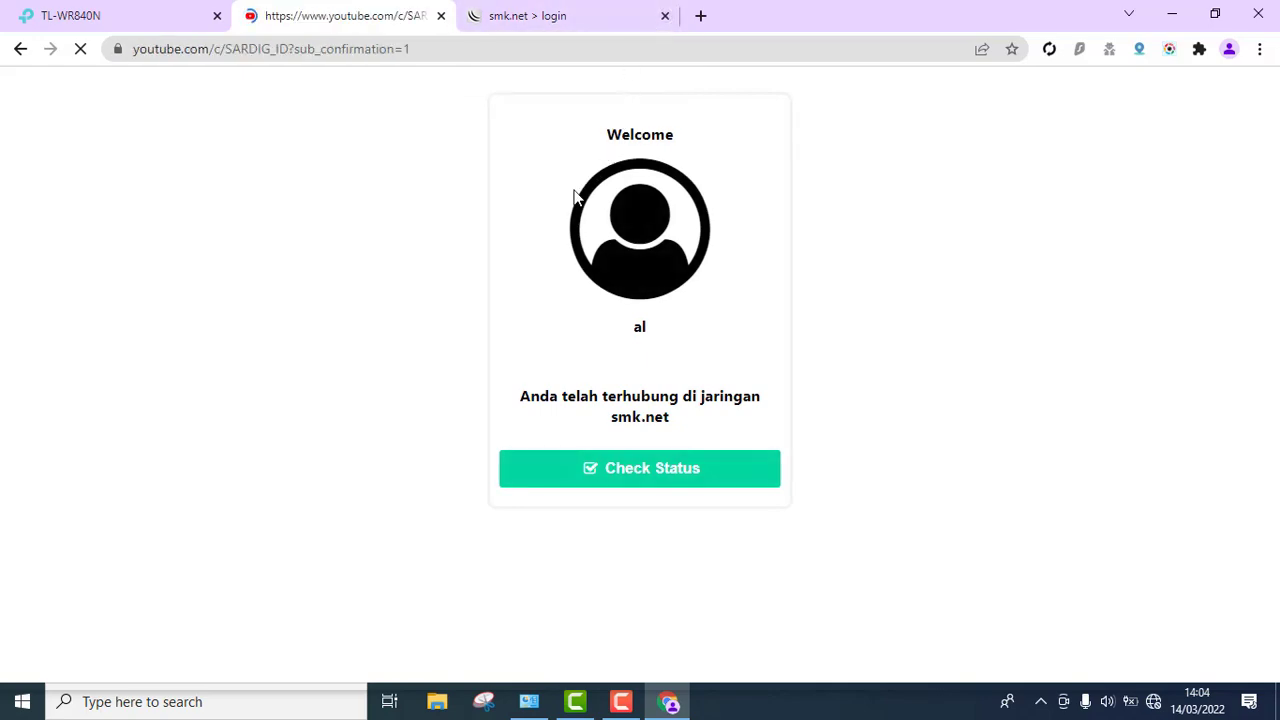
left_click(1155, 704)
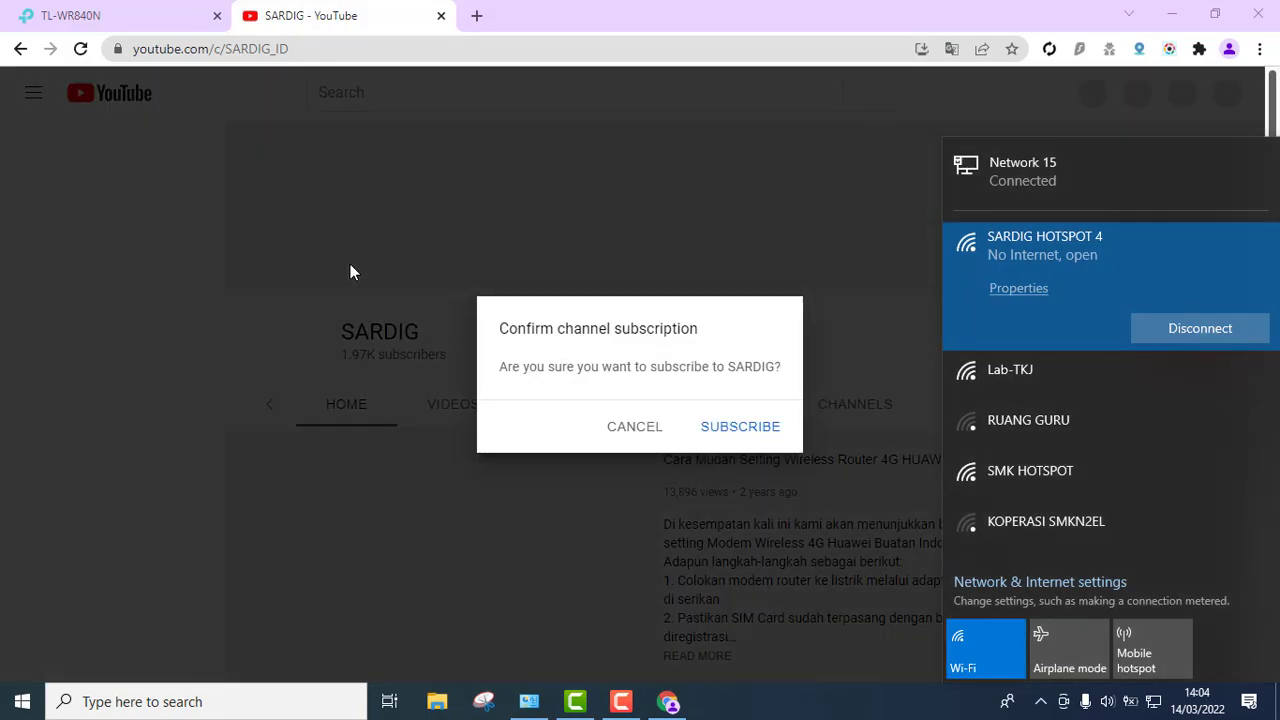
- Dismiss the Wi-Fi list and decline the SARDIG channel subscription prompt
left_click(657, 431)
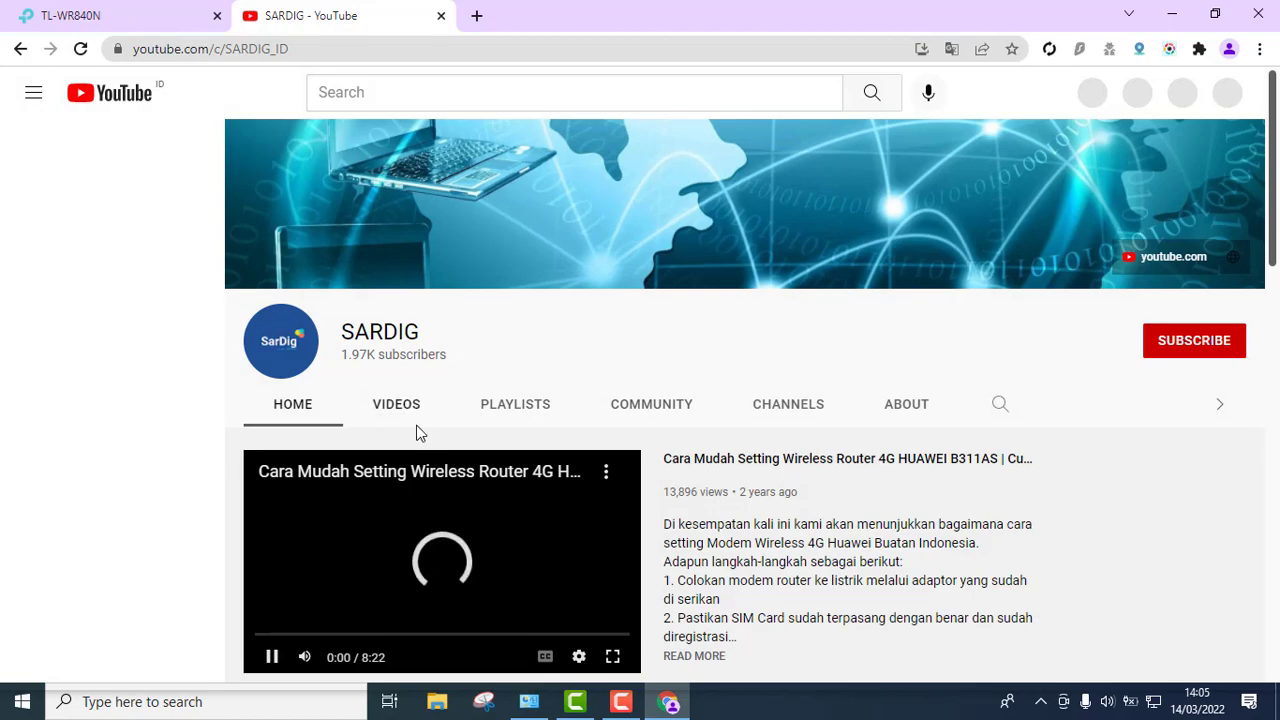
- Browse the SARDIG channel's uploads, then close the blank tab and the TL-WR840N router tab
scroll(524, 486, "down", 4)
scroll(524, 486, "up", 4)
scroll(478, 463, "down", 4)
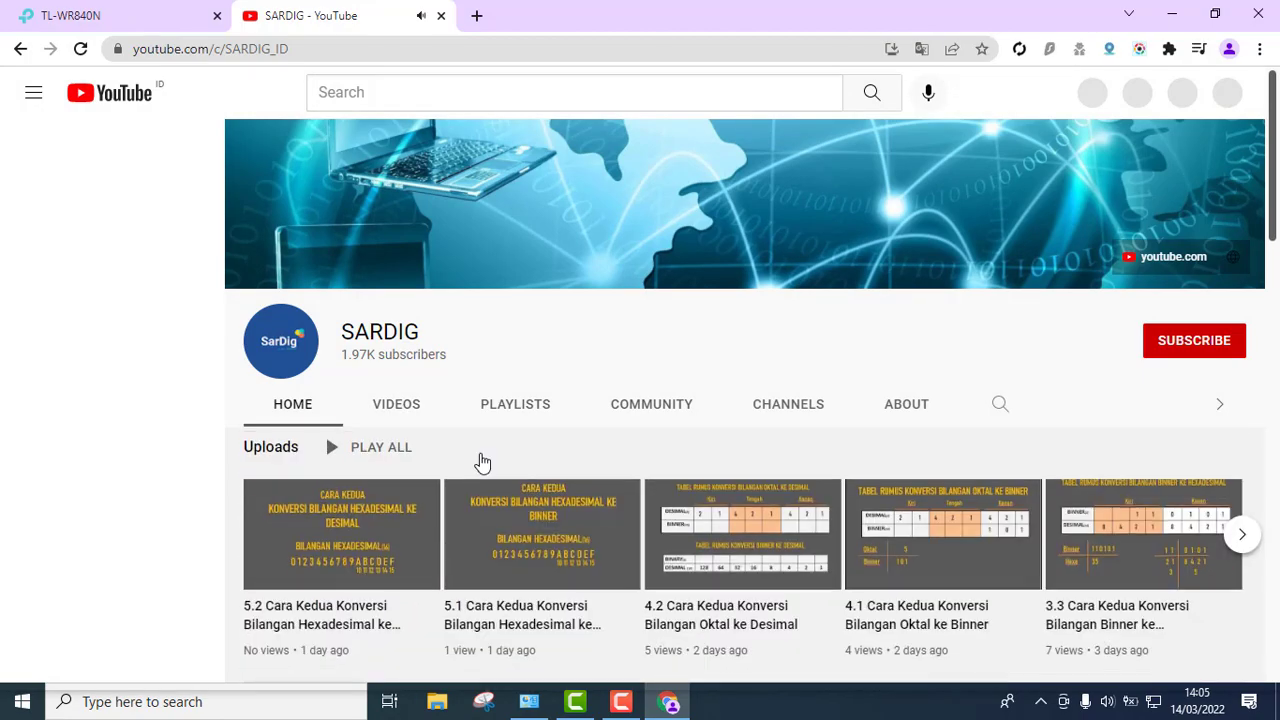
left_click(487, 16)
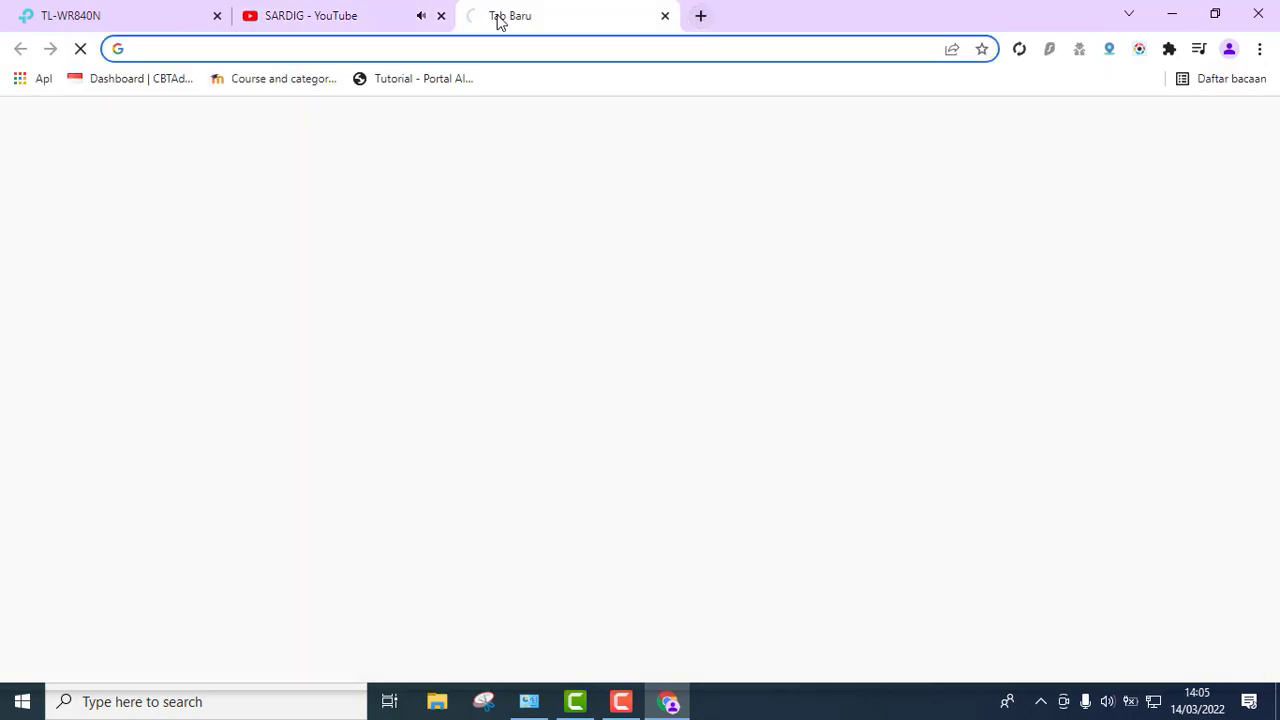
left_click(365, 10)
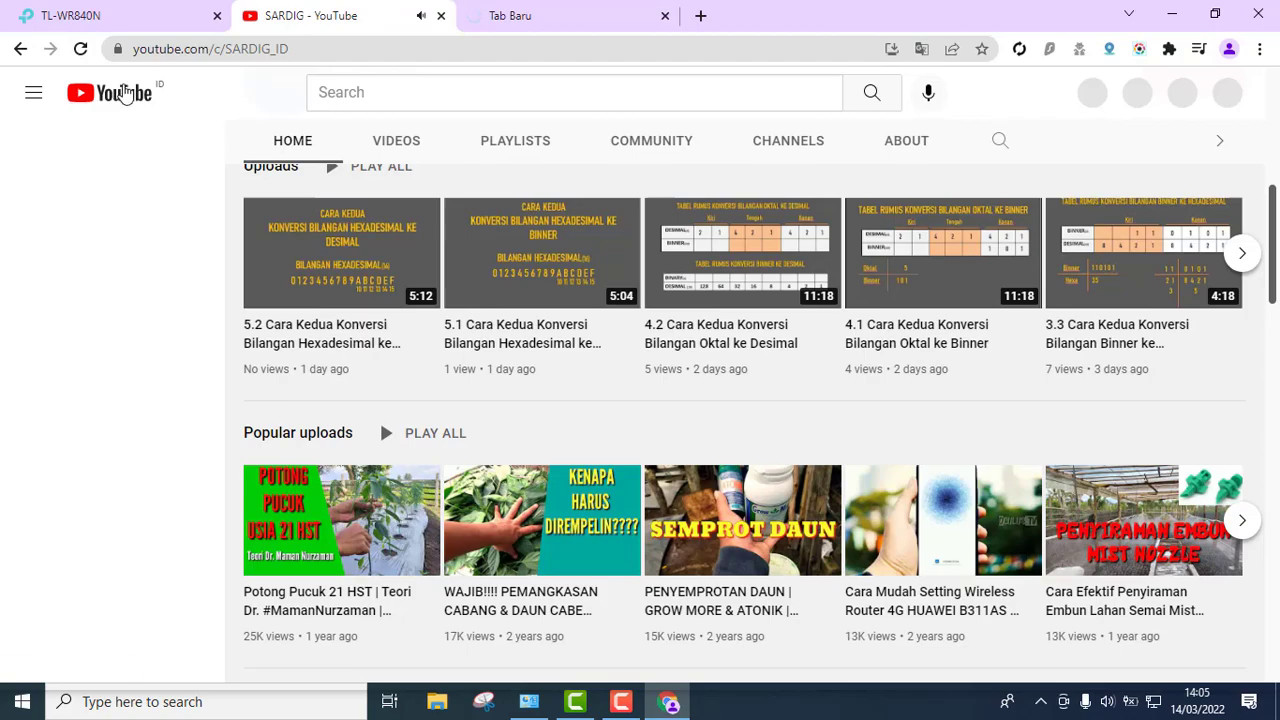
left_click(126, 93)
left_click(545, 12)
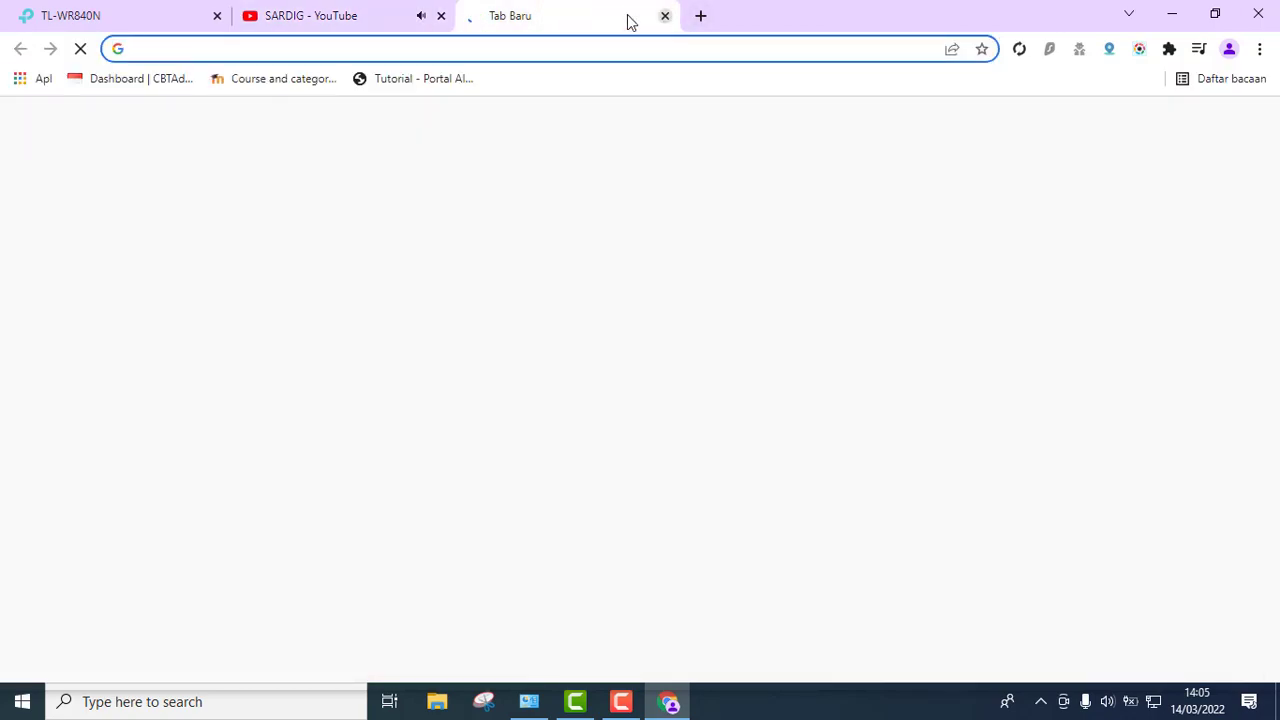
left_click(665, 16)
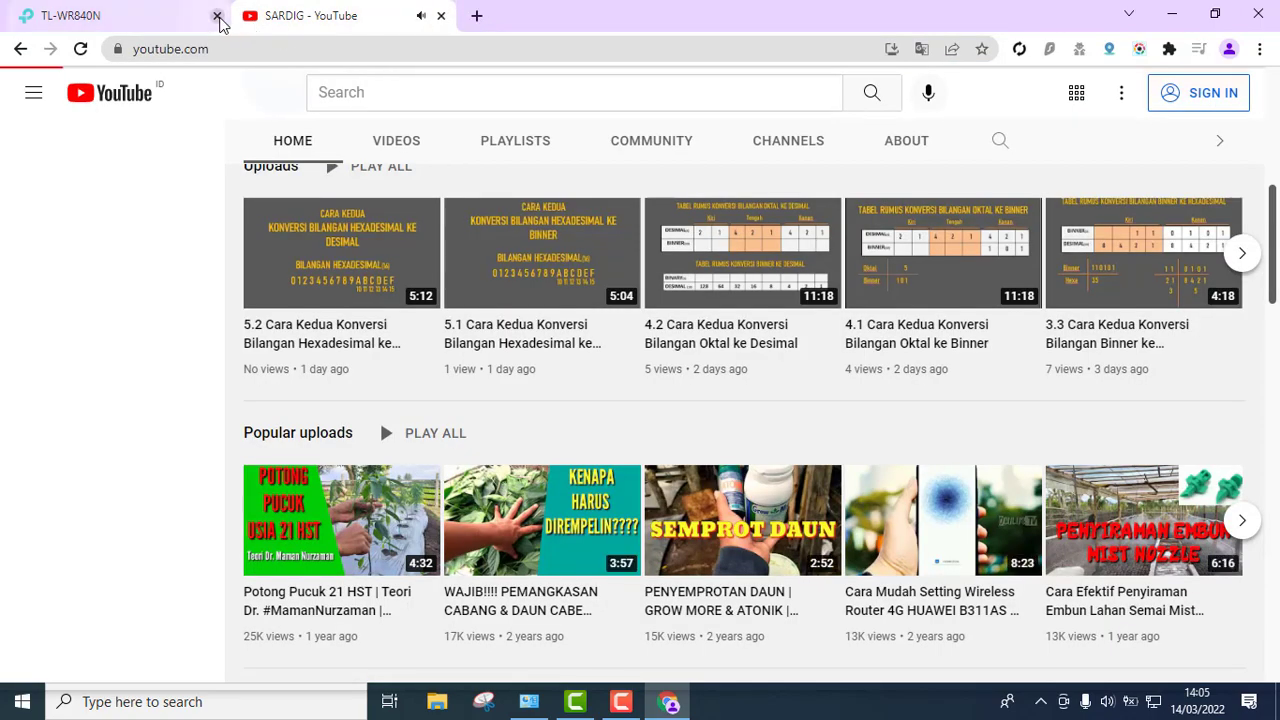
left_click(217, 17)
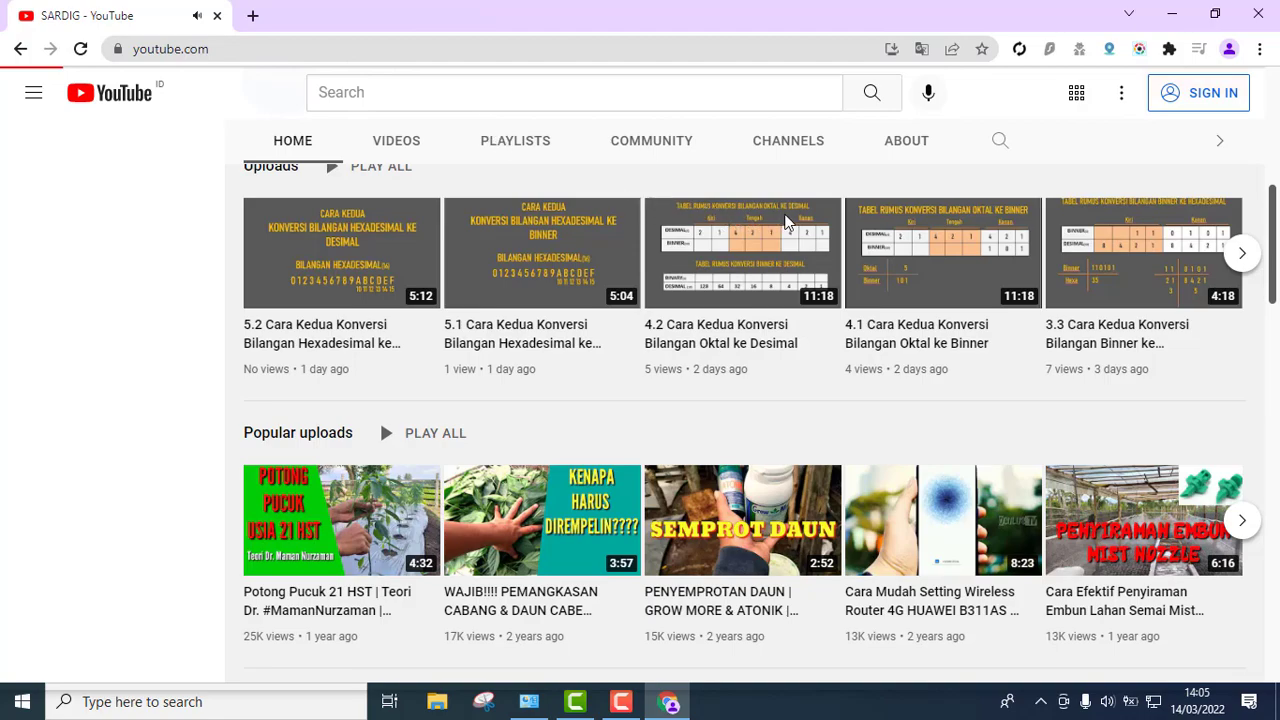